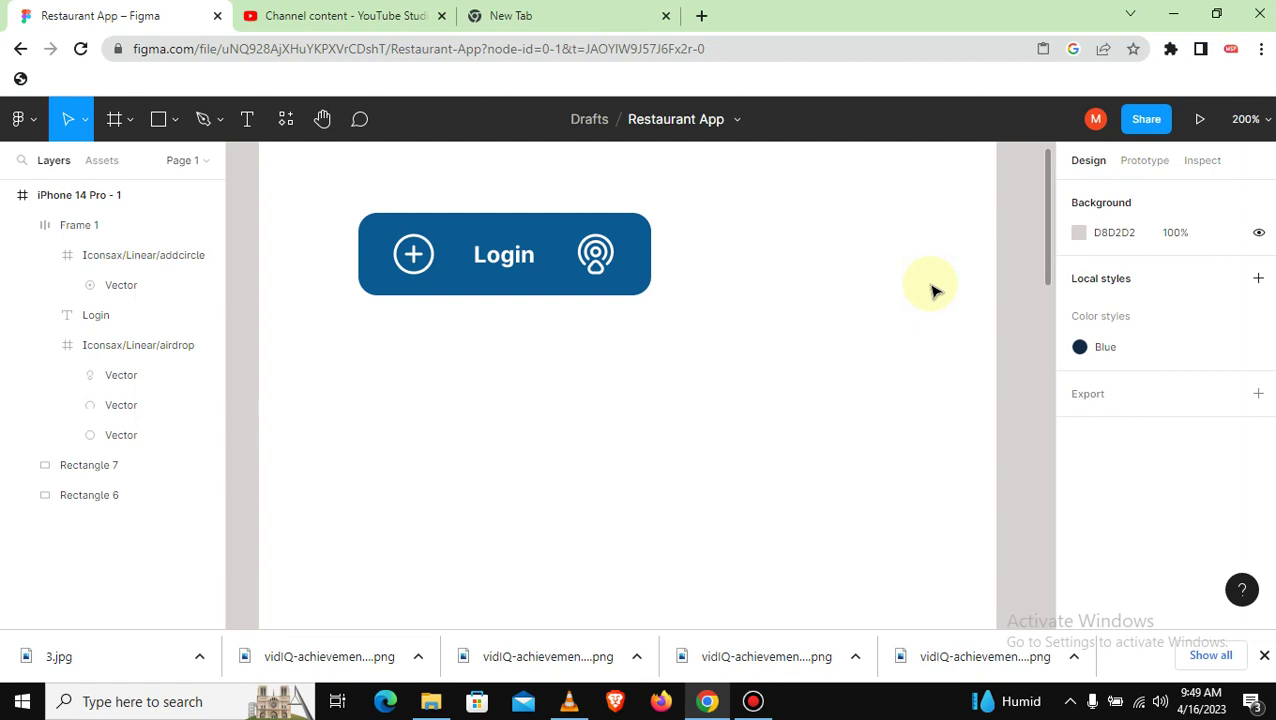
# Select the Login button's Frame 1 and look at its right-click menu without choosing anything
pyautogui.click(521, 251)
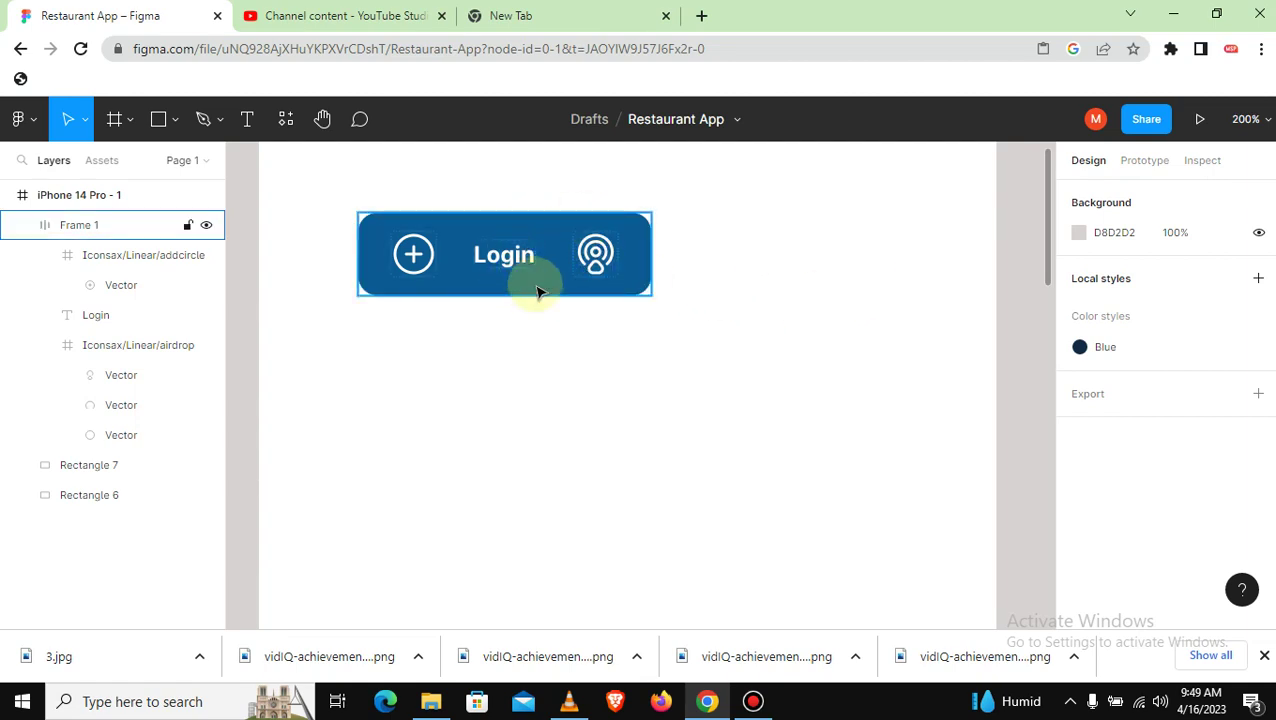
pyautogui.click(530, 393)
pyautogui.click(413, 250)
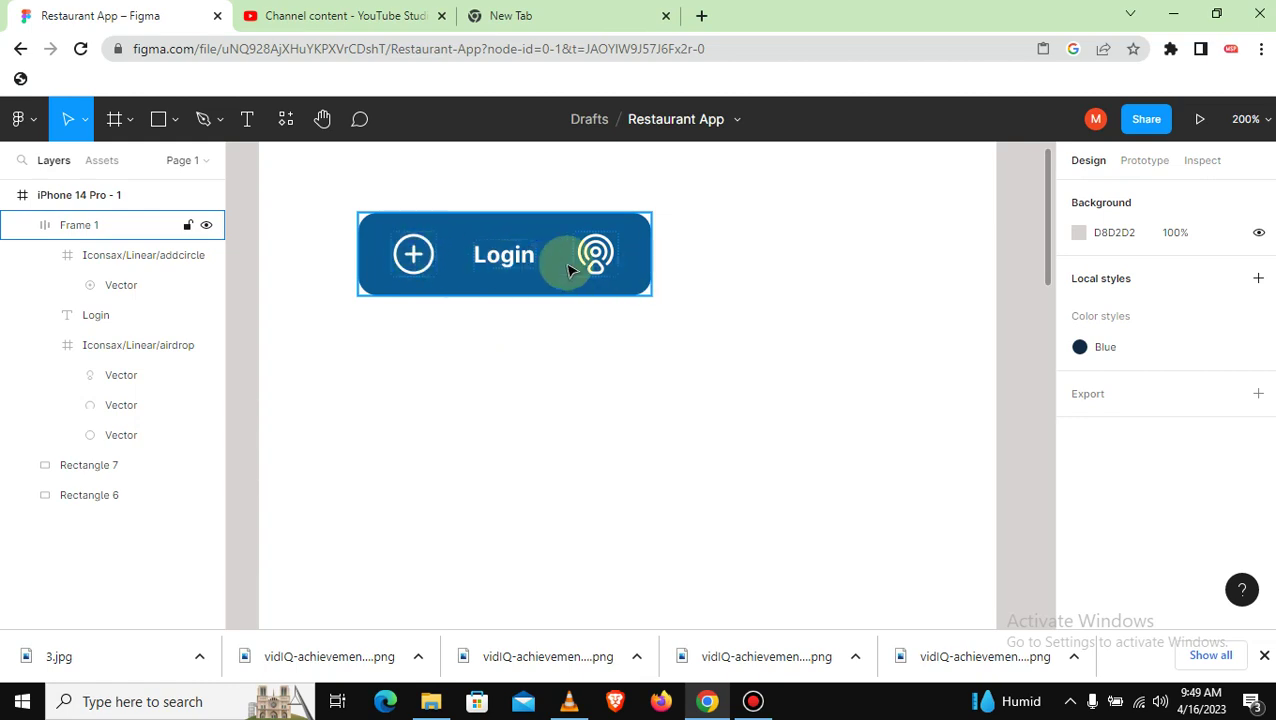
pyautogui.click(485, 399)
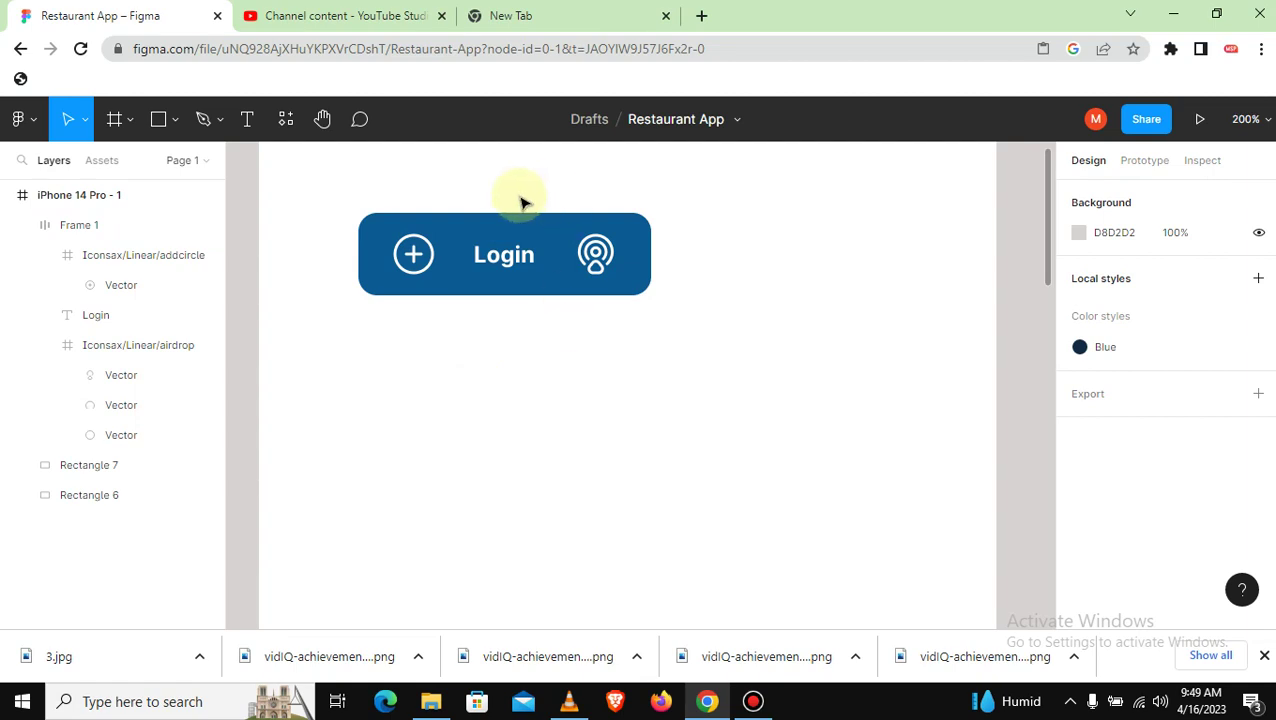
pyautogui.click(560, 247)
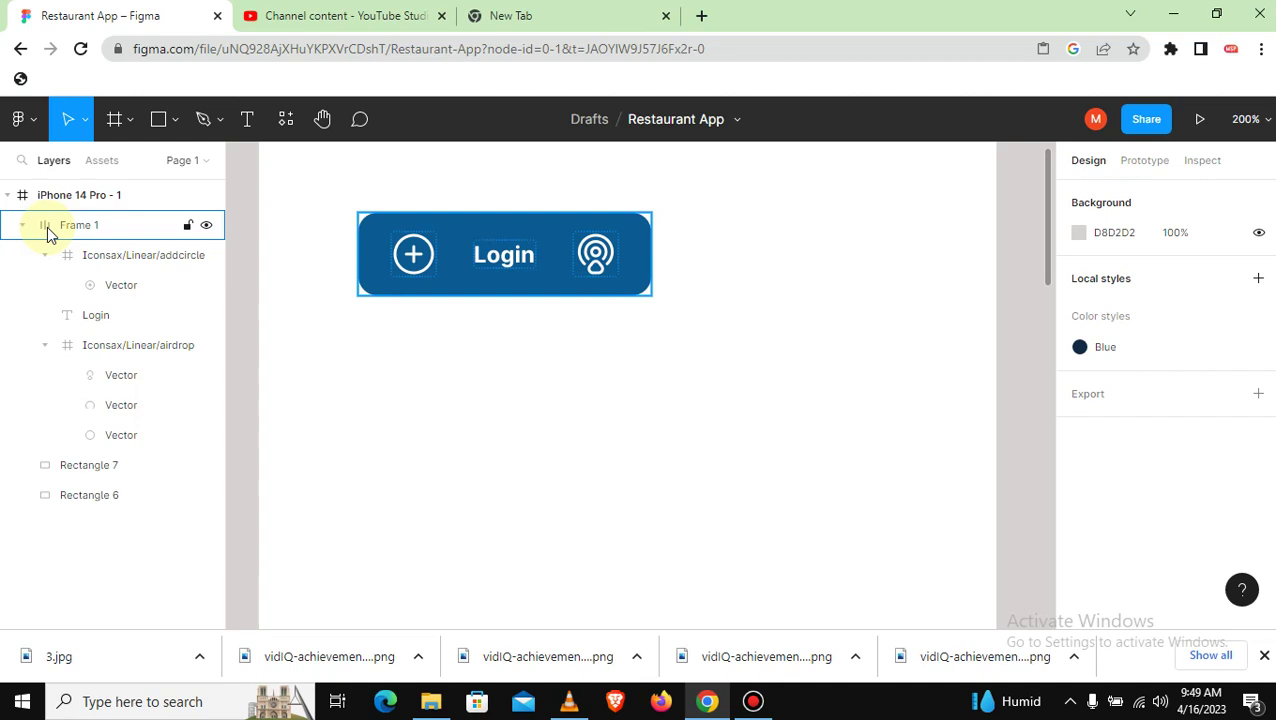
pyautogui.click(450, 340)
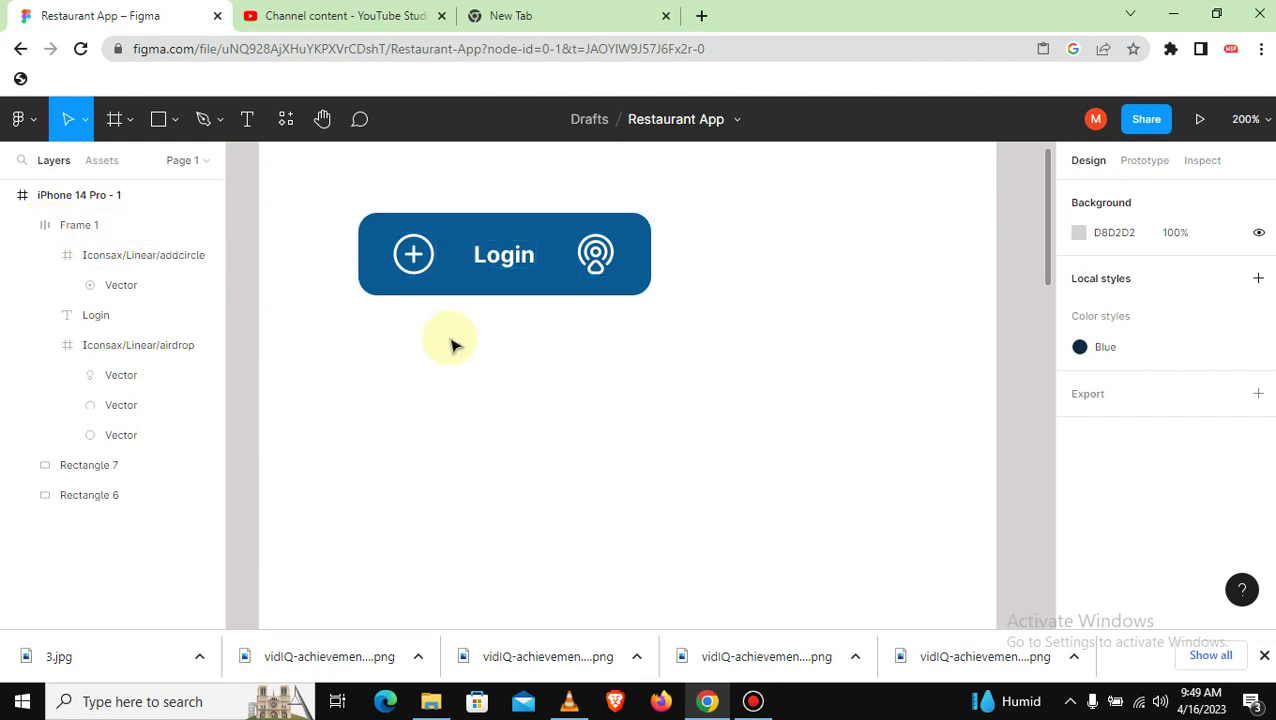
pyautogui.click(455, 252)
pyautogui.rightClick(455, 252)
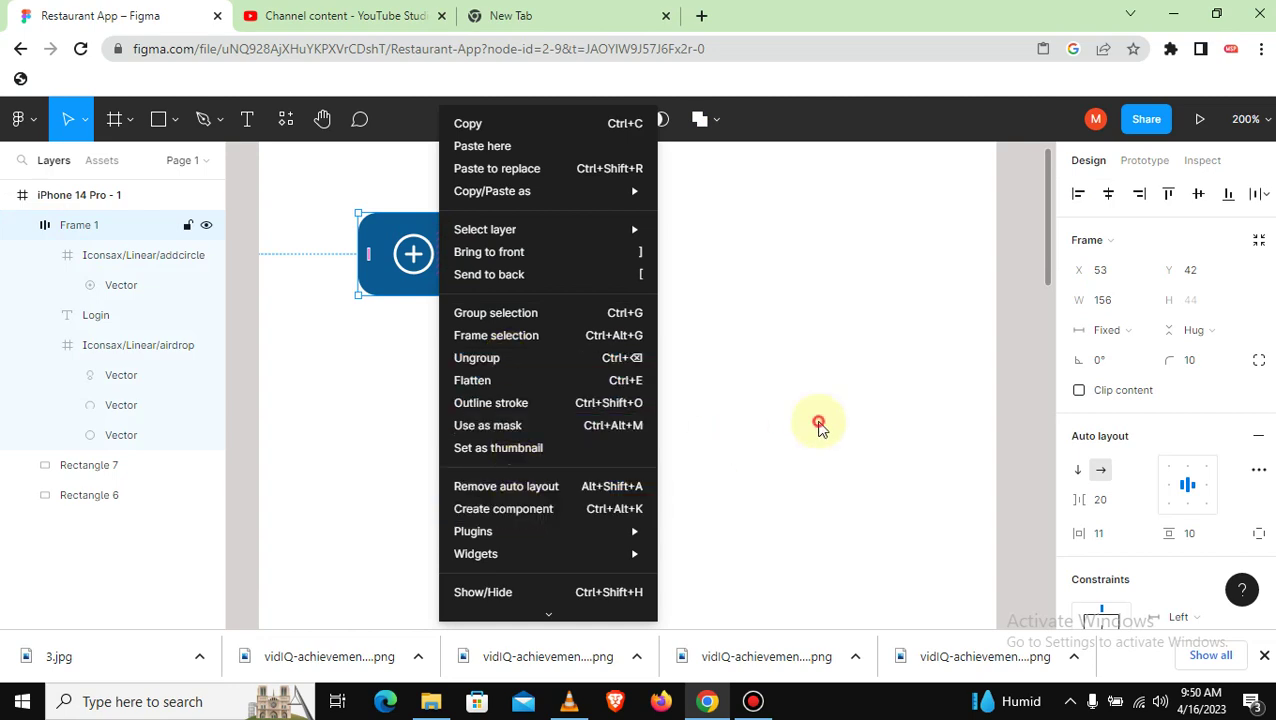
pyautogui.click(817, 421)
# Convert Frame 1 into a component with Create component
pyautogui.click(538, 234)
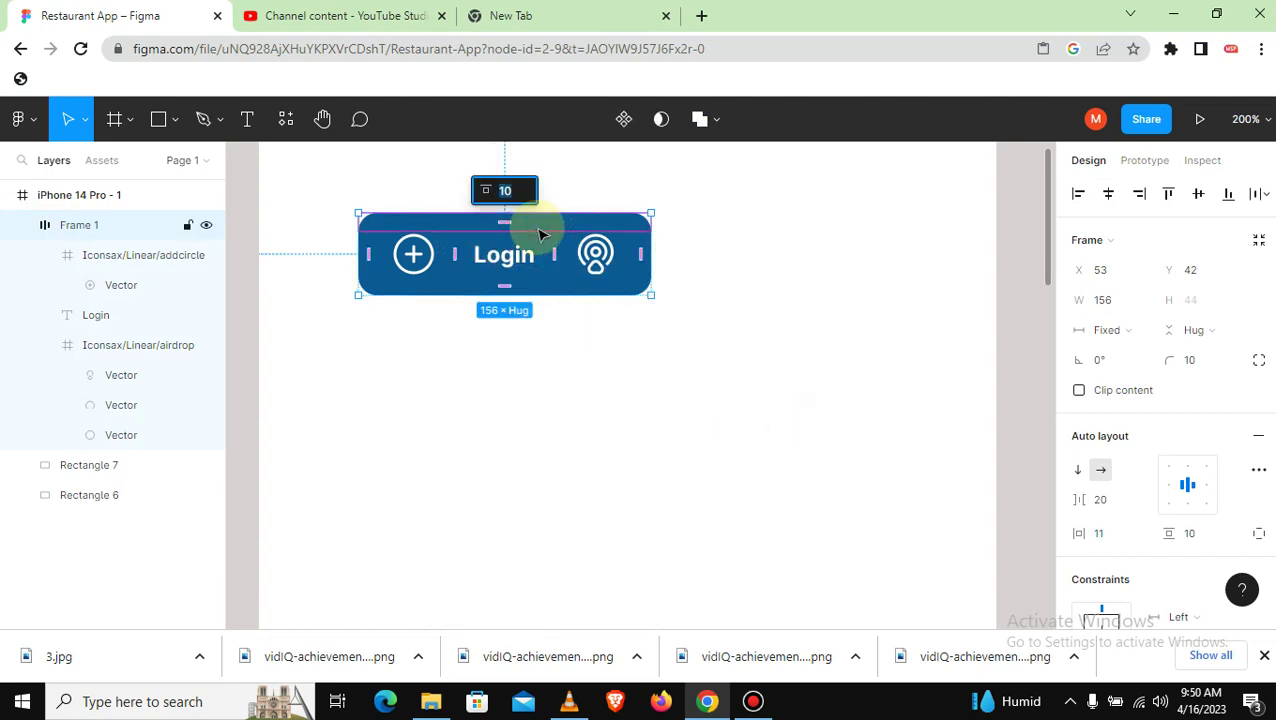
pyautogui.click(624, 120)
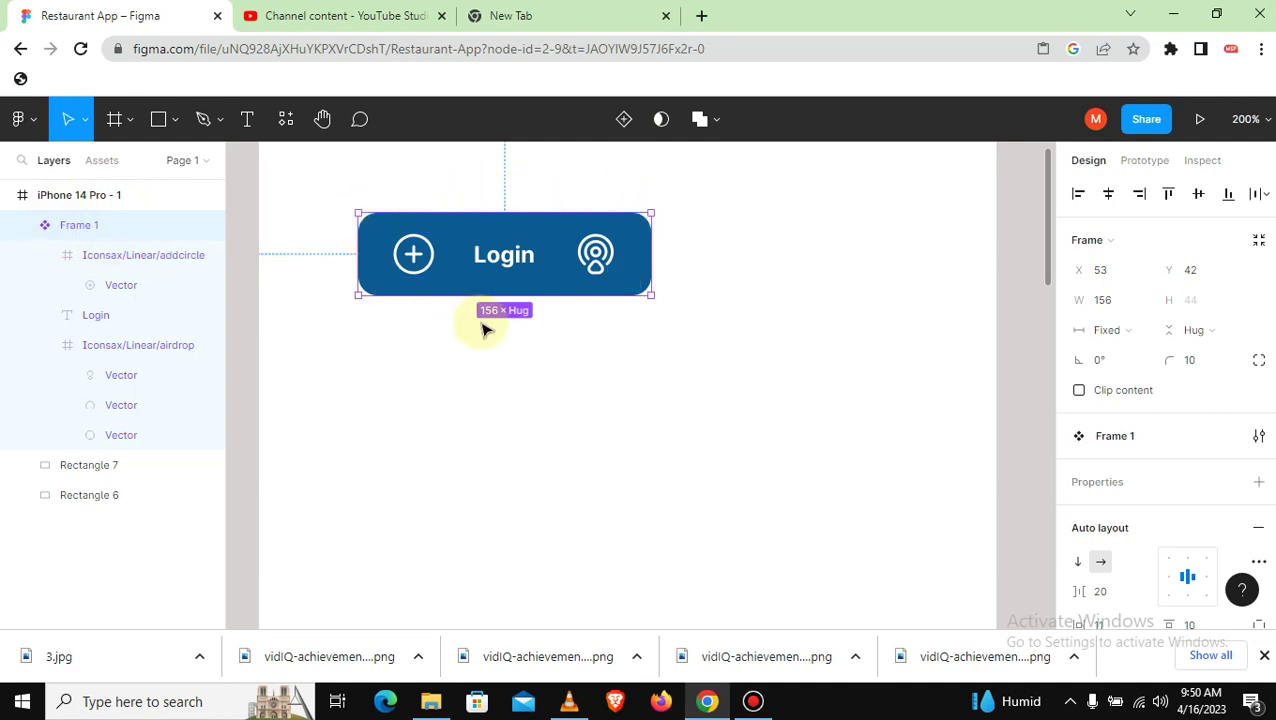
pyautogui.click(507, 462)
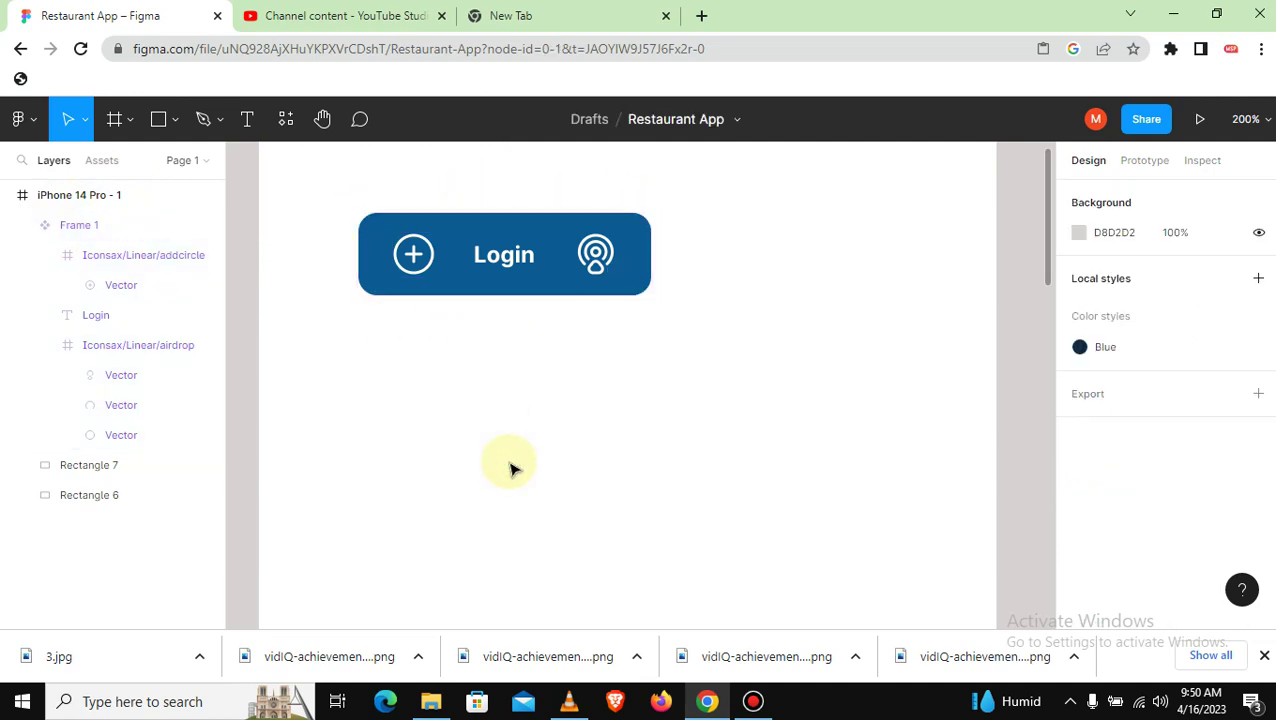
# Add a Boolean property named 'IconLeft', default True, to the Login button component
pyautogui.click(556, 258)
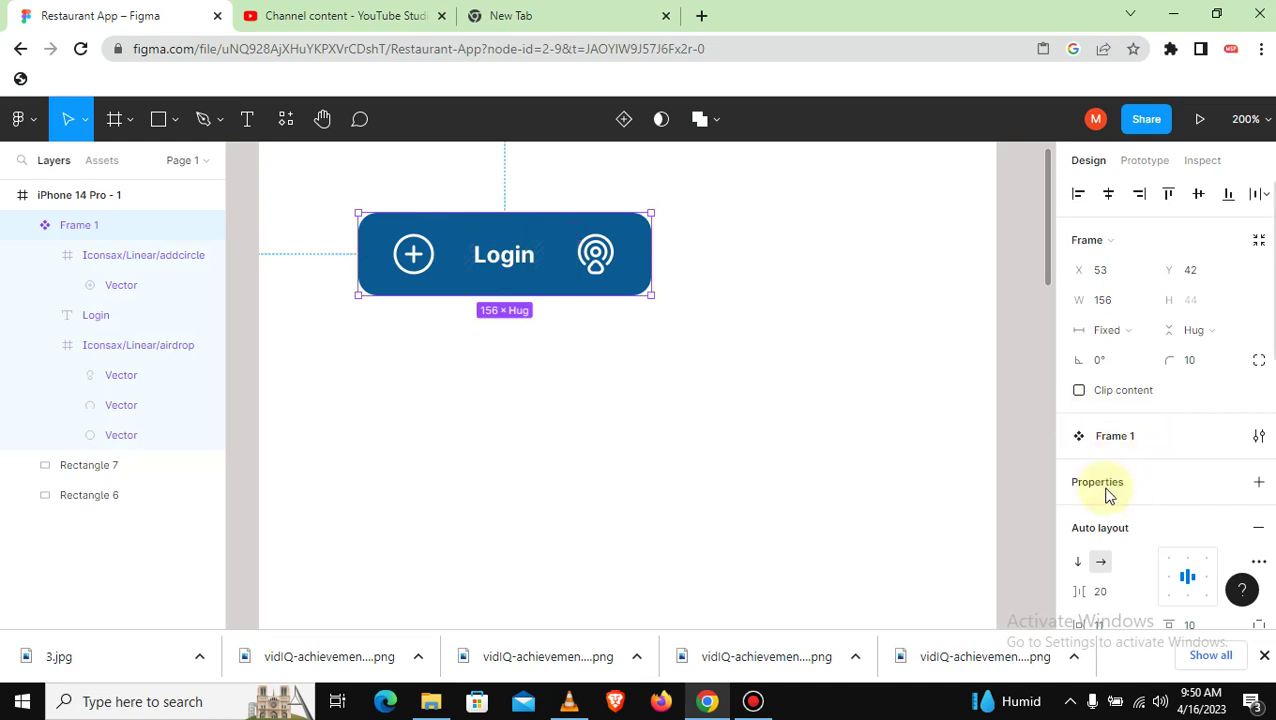
pyautogui.click(1259, 484)
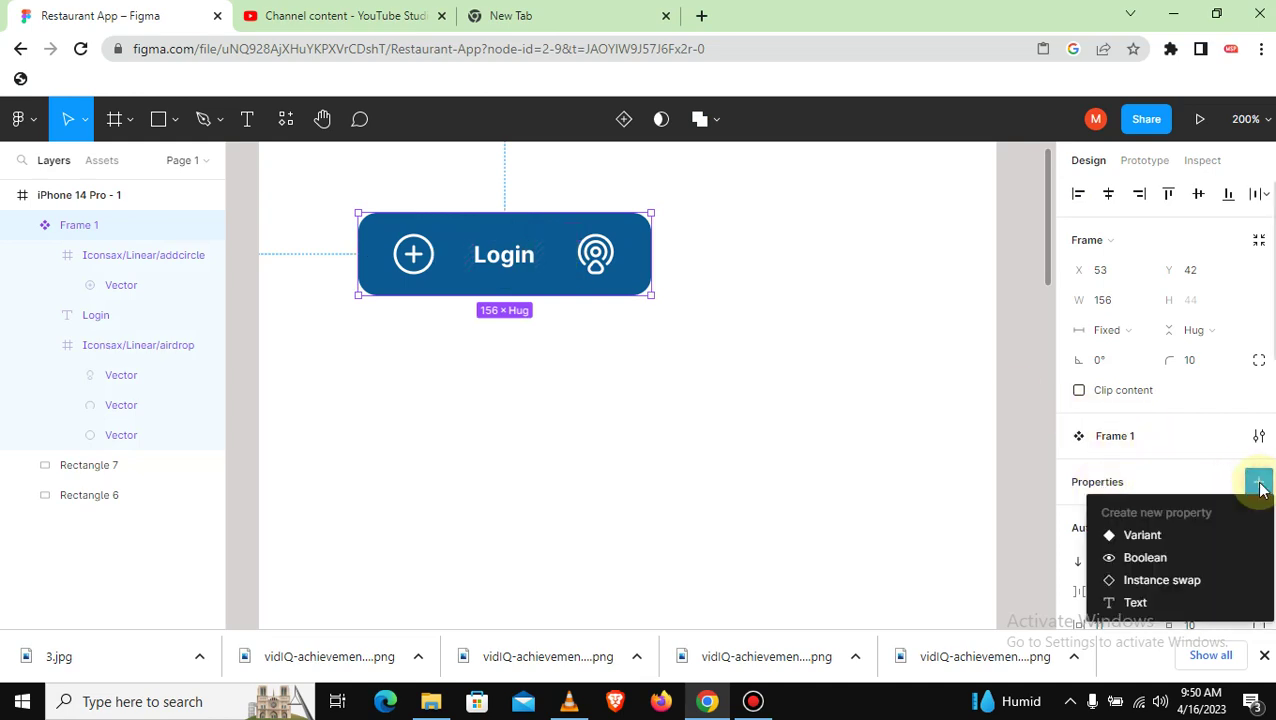
pyautogui.click(1137, 561)
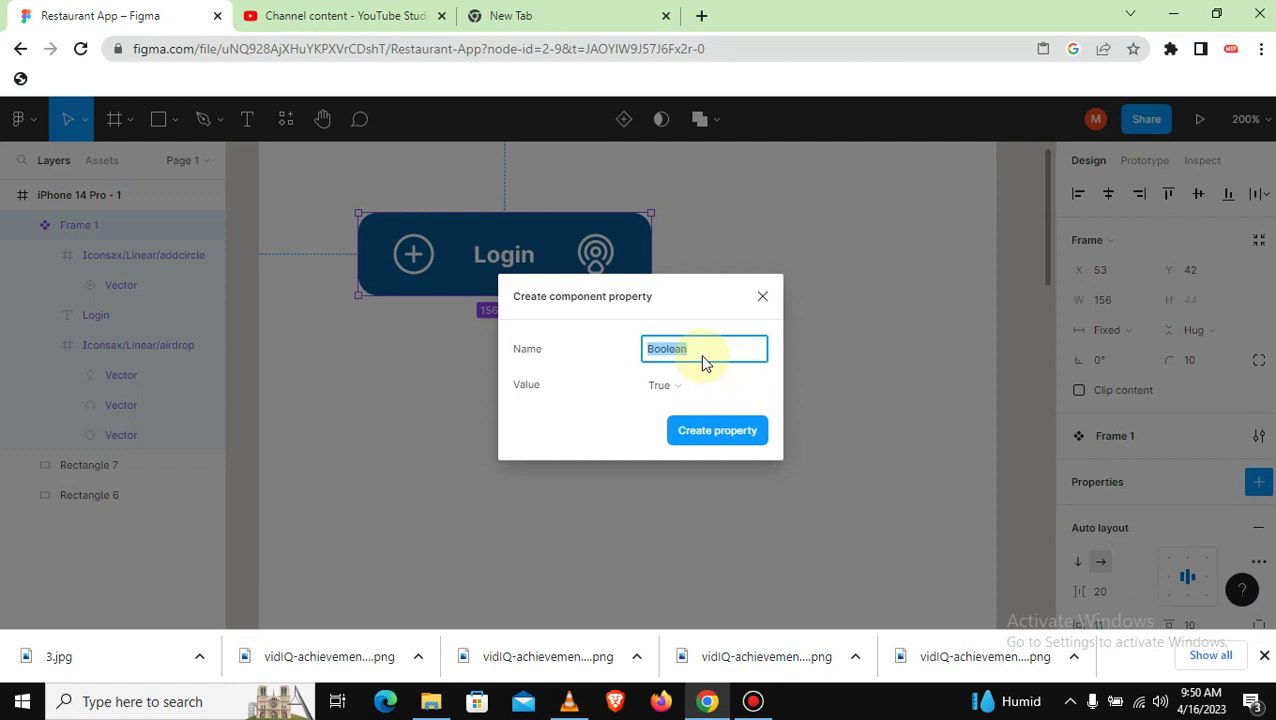
pyautogui.write('IconLeft')
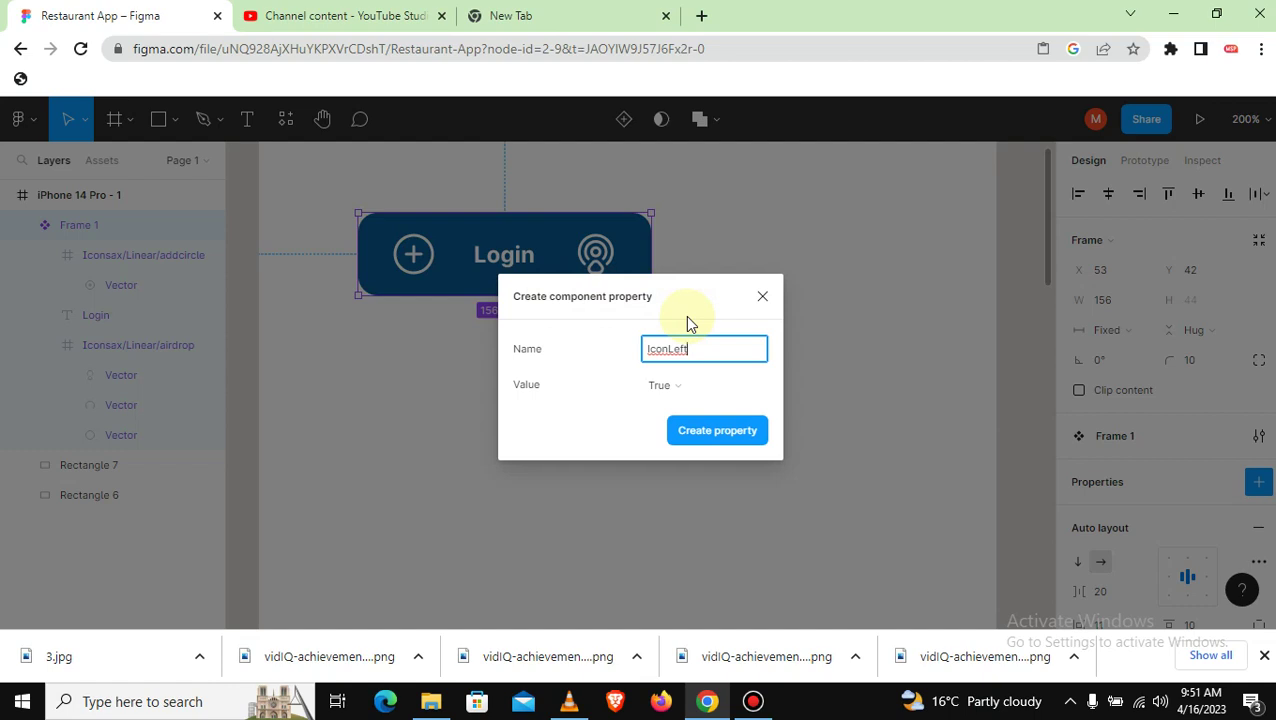
pyautogui.click(722, 432)
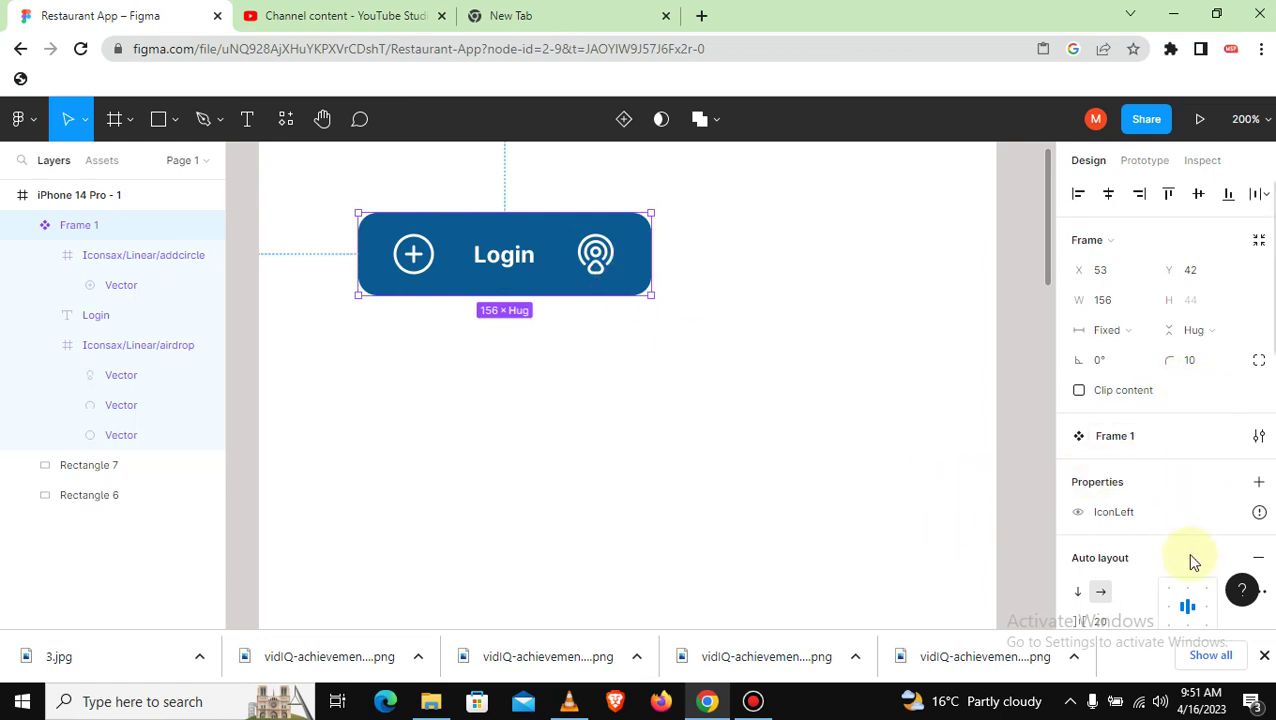
pyautogui.scroll(-3, 1190, 560)
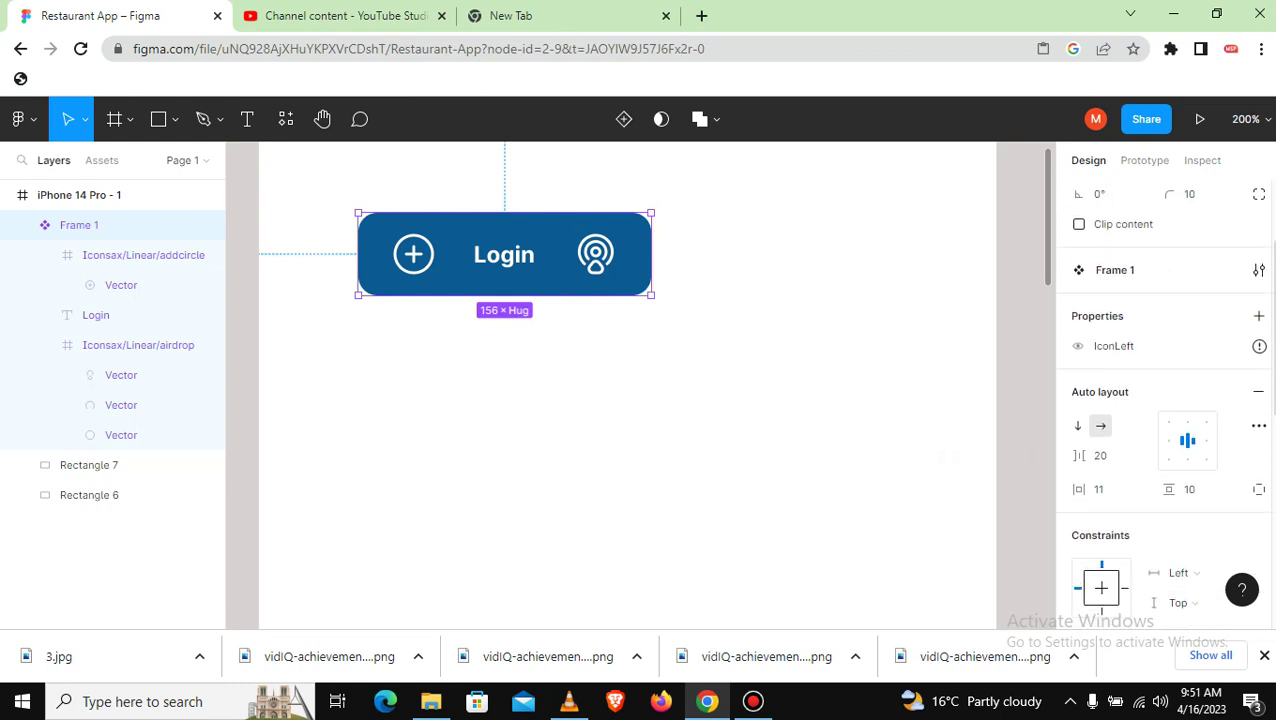
pyautogui.scroll(-6, 1161, 405)
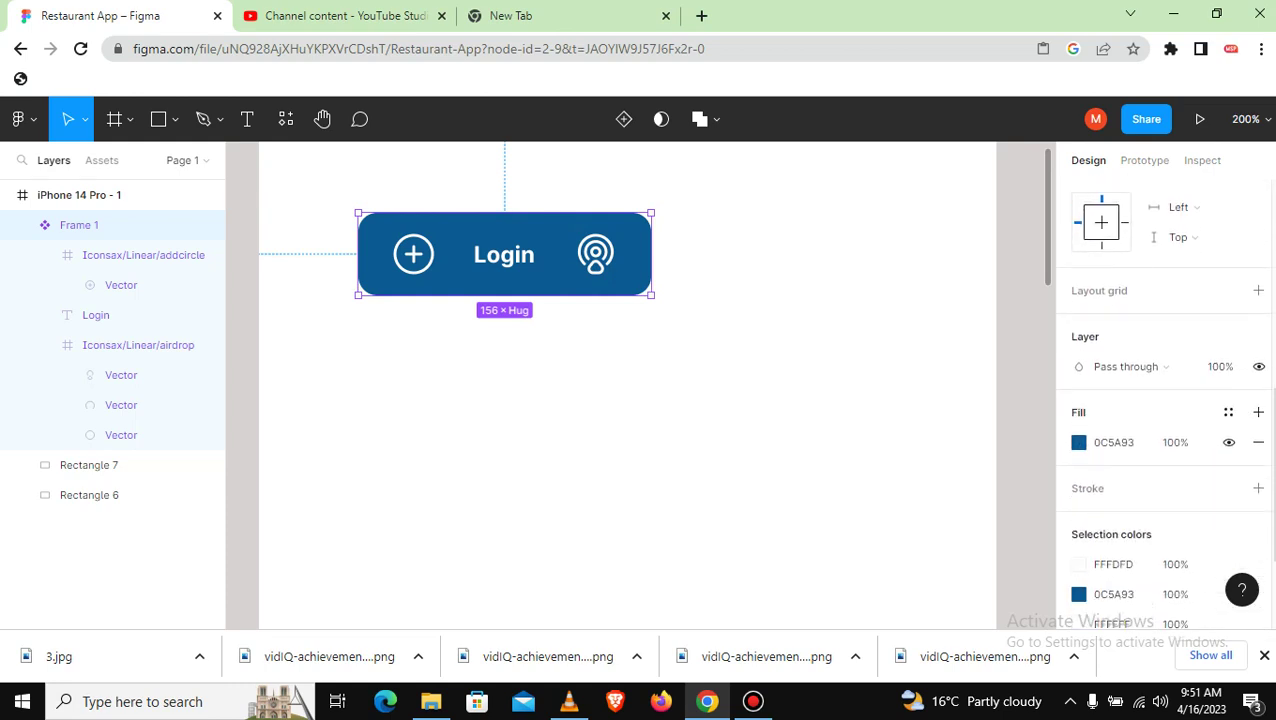
pyautogui.scroll(5, 1160, 400)
# Add a second Boolean property named 'Iconright', default True, to the Login component
pyautogui.click(846, 321)
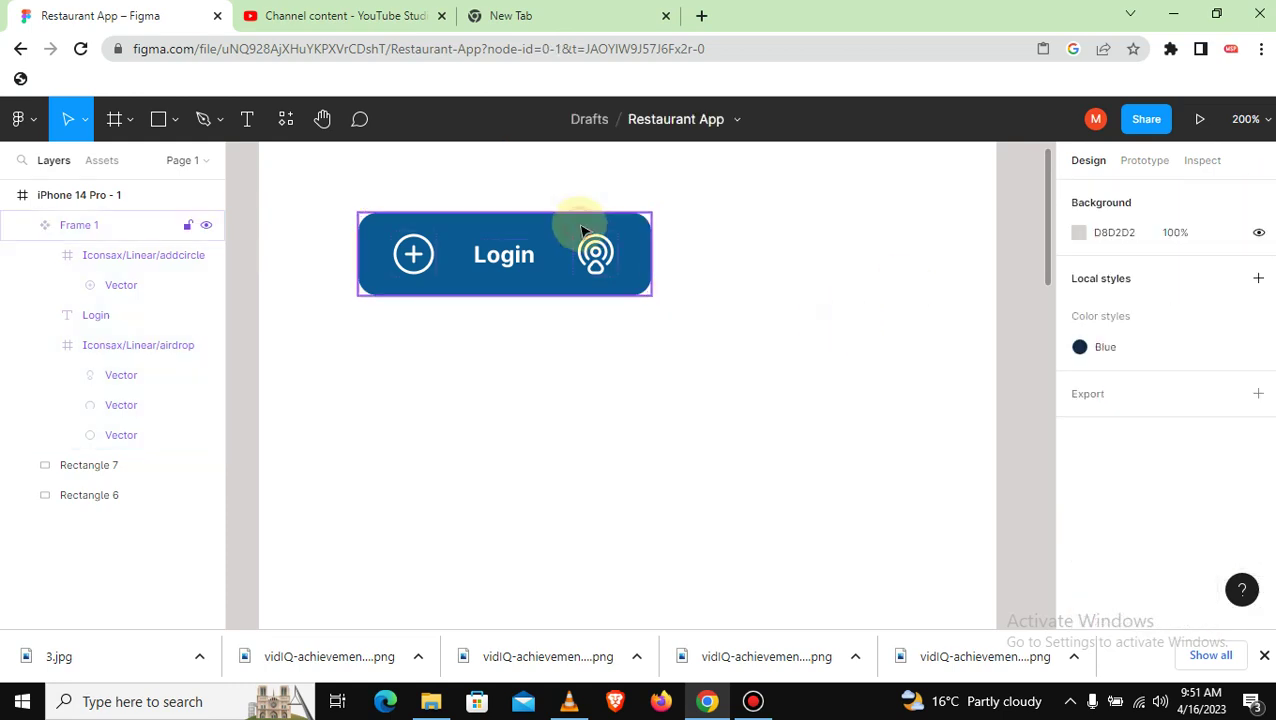
pyautogui.click(583, 230)
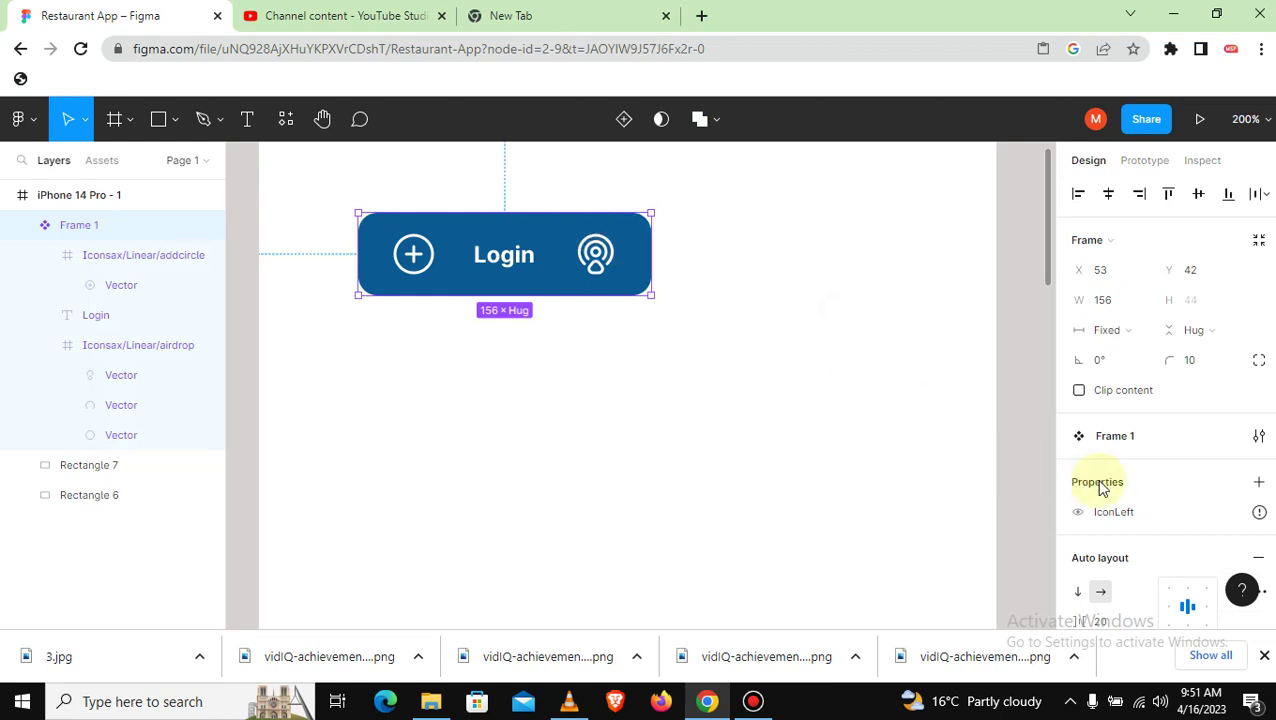
pyautogui.click(1258, 482)
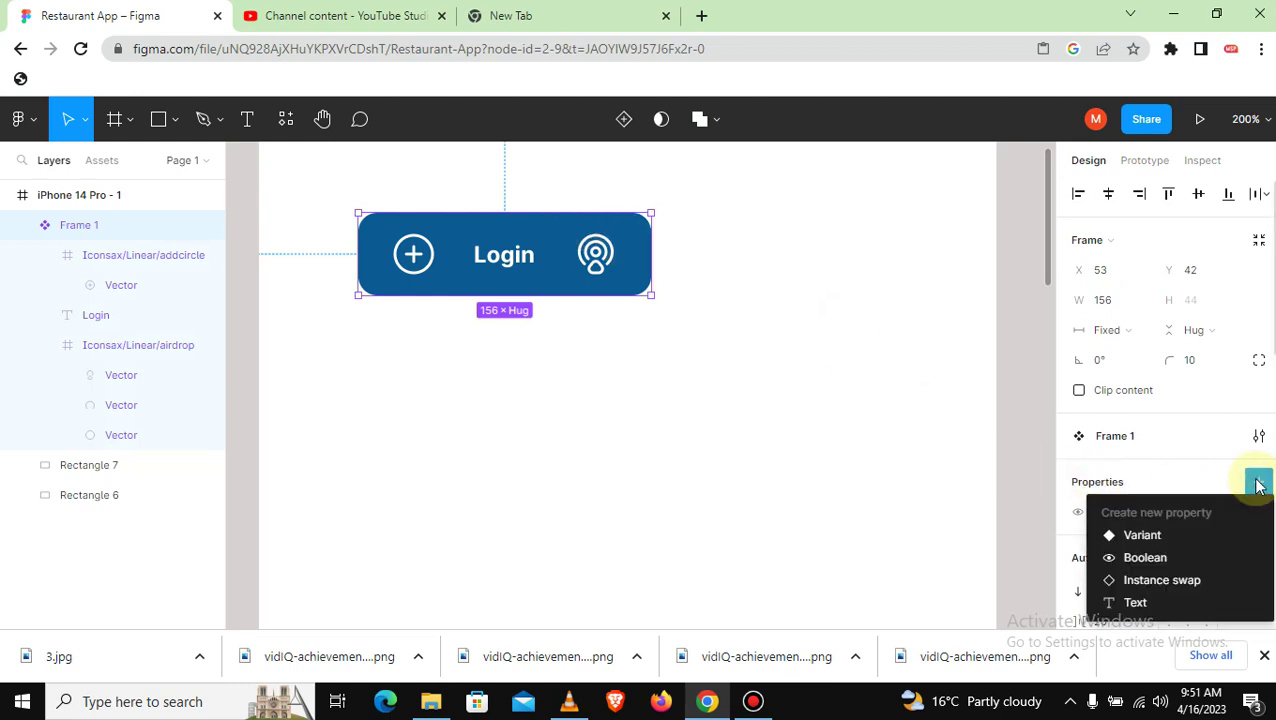
pyautogui.click(1134, 558)
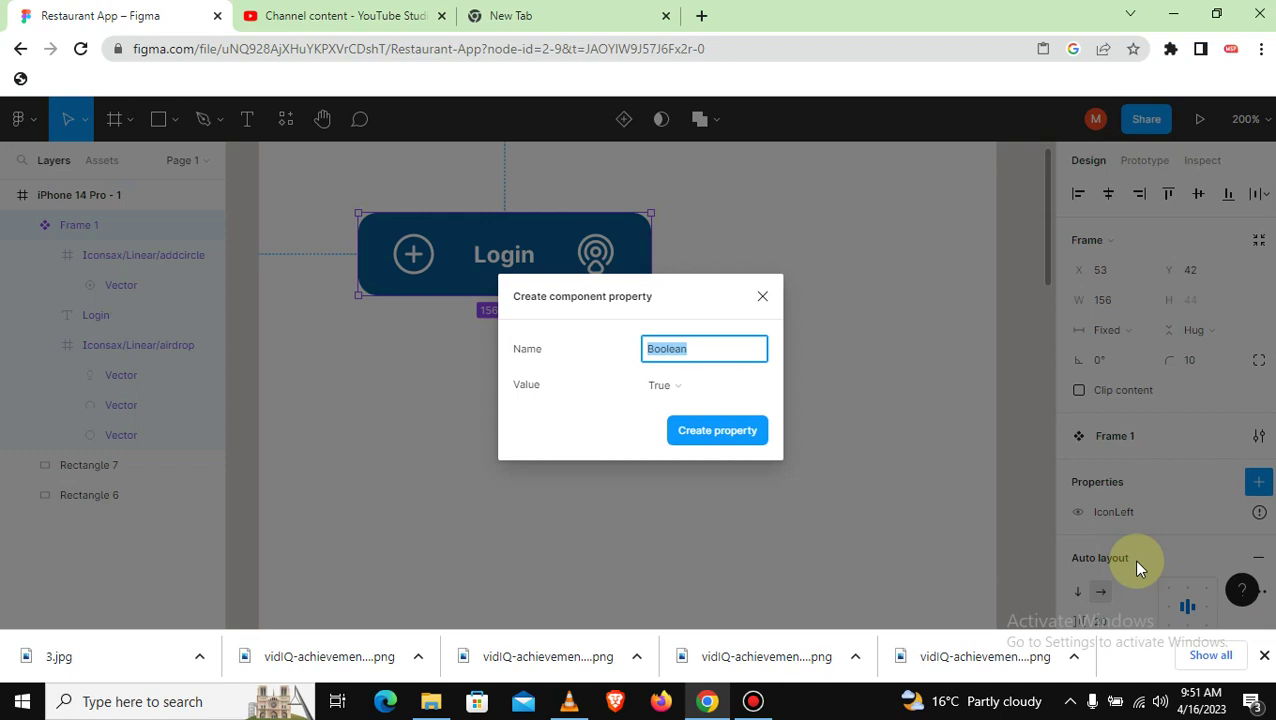
pyautogui.write('Icob')
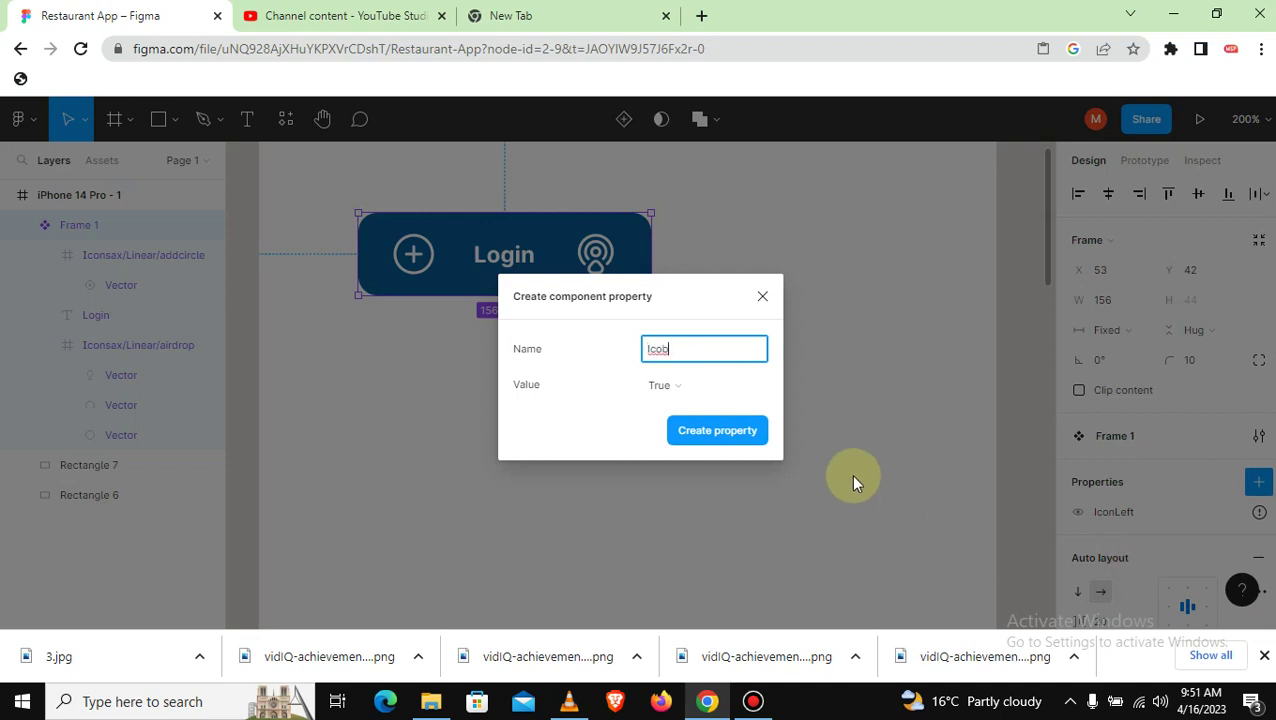
pyautogui.press('BackSpace')
pyautogui.write('nright')
pyautogui.click(740, 440)
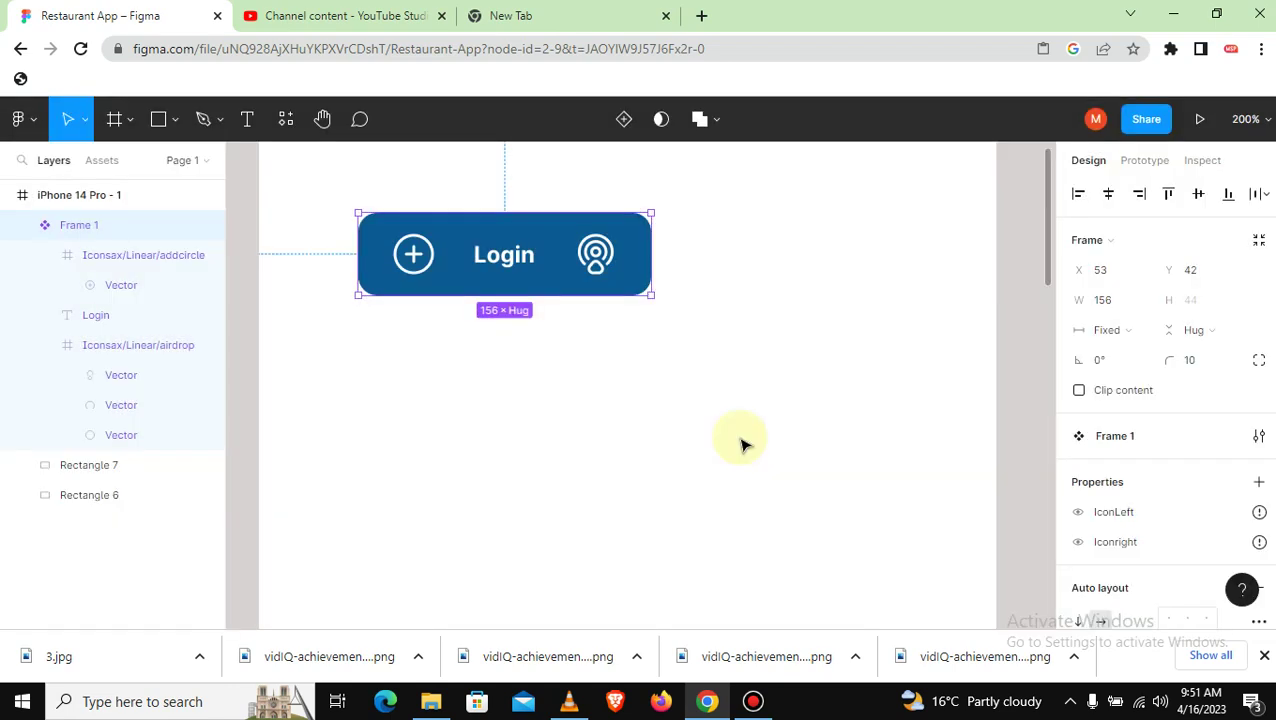
pyautogui.click(815, 328)
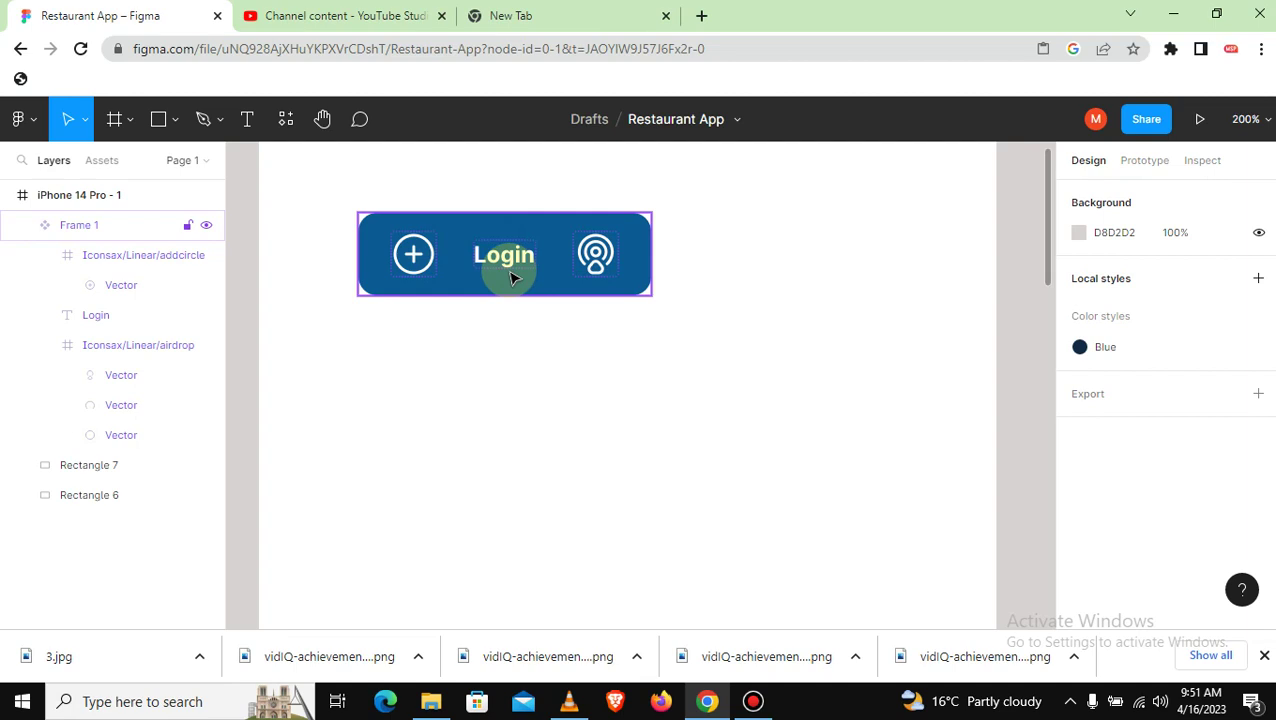
# Bind the plus icon's layer visibility to the IconLeft property
pyautogui.click(428, 255)
pyautogui.doubleClick(429, 255)
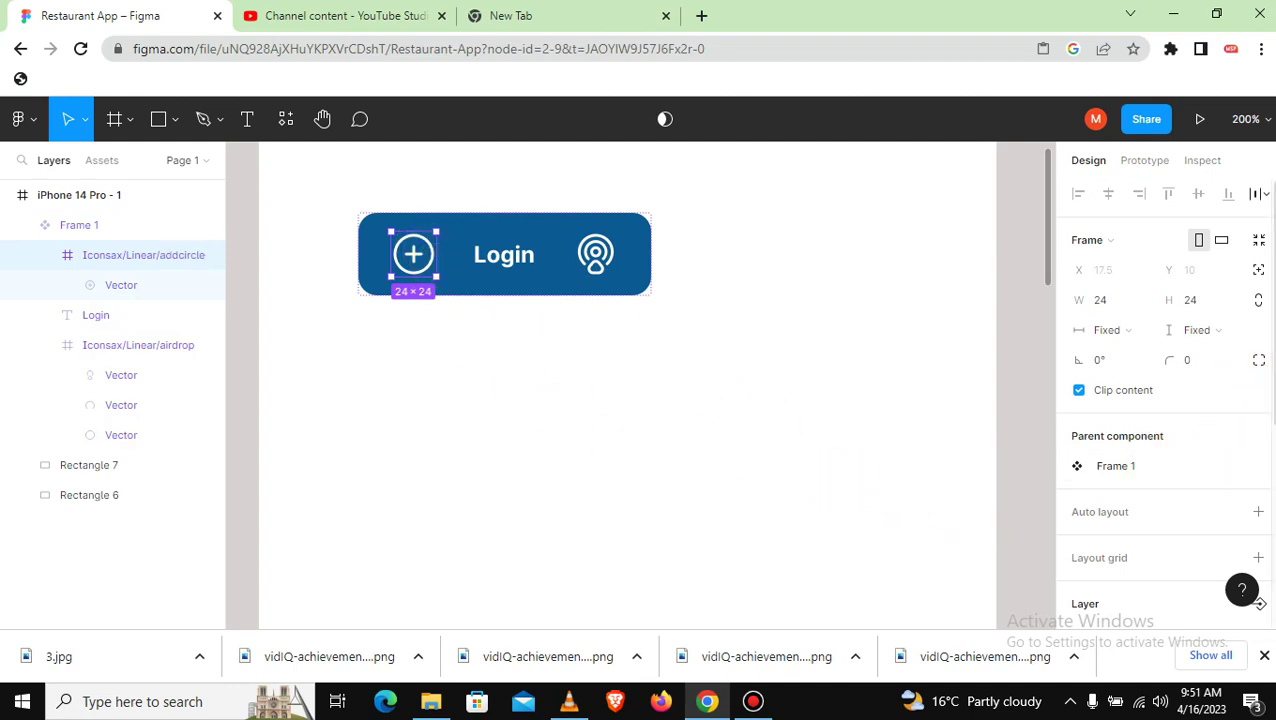
pyautogui.scroll(-3, 1257, 375)
pyautogui.scroll(-2, 1096, 392)
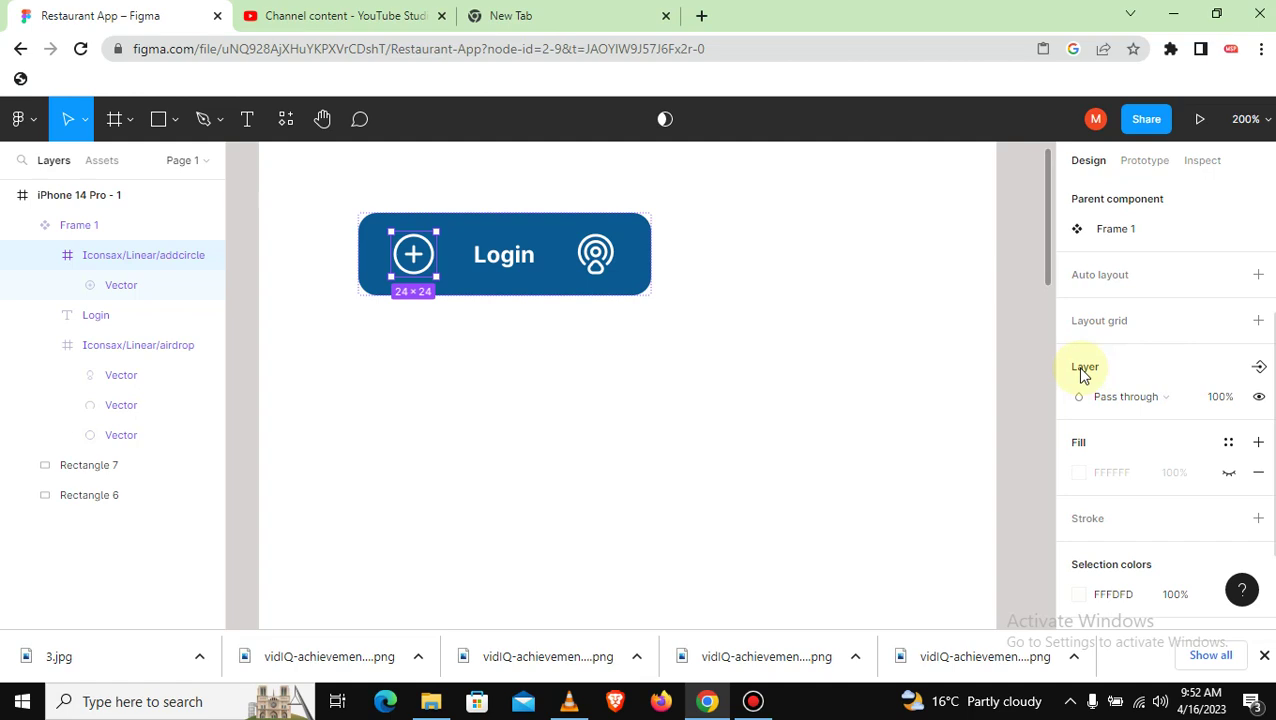
pyautogui.click(1259, 368)
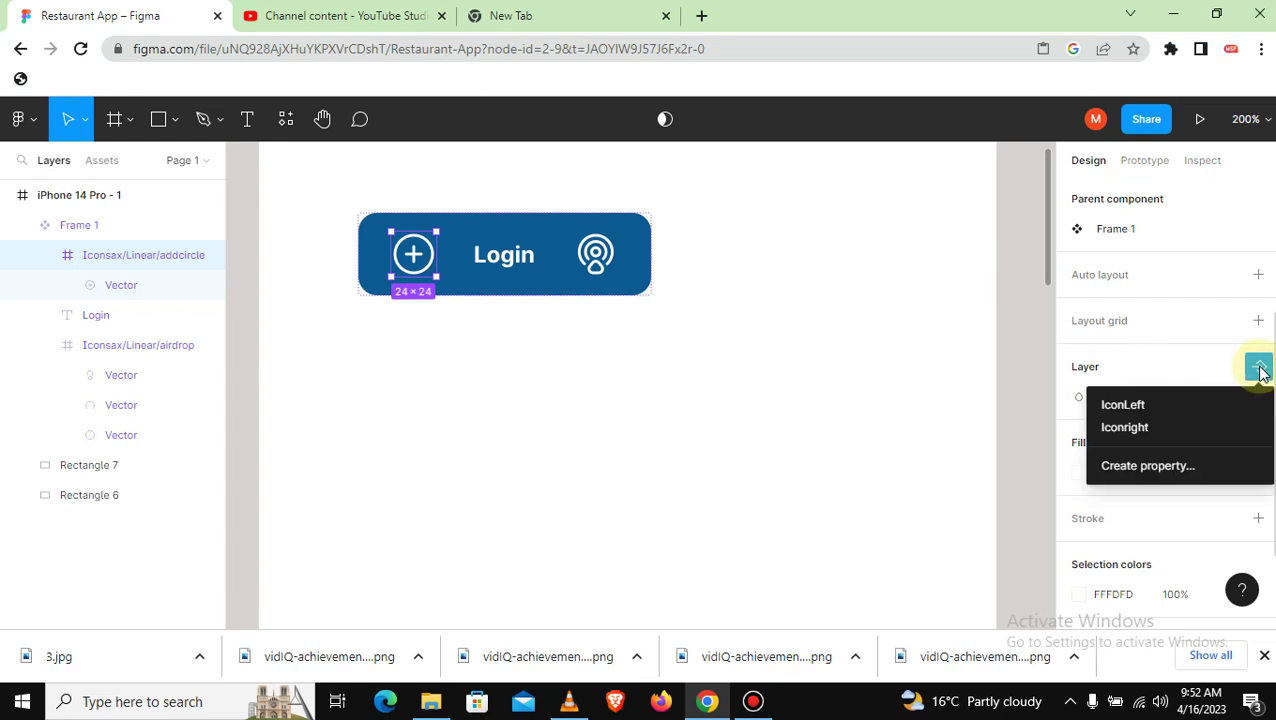
pyautogui.click(1122, 405)
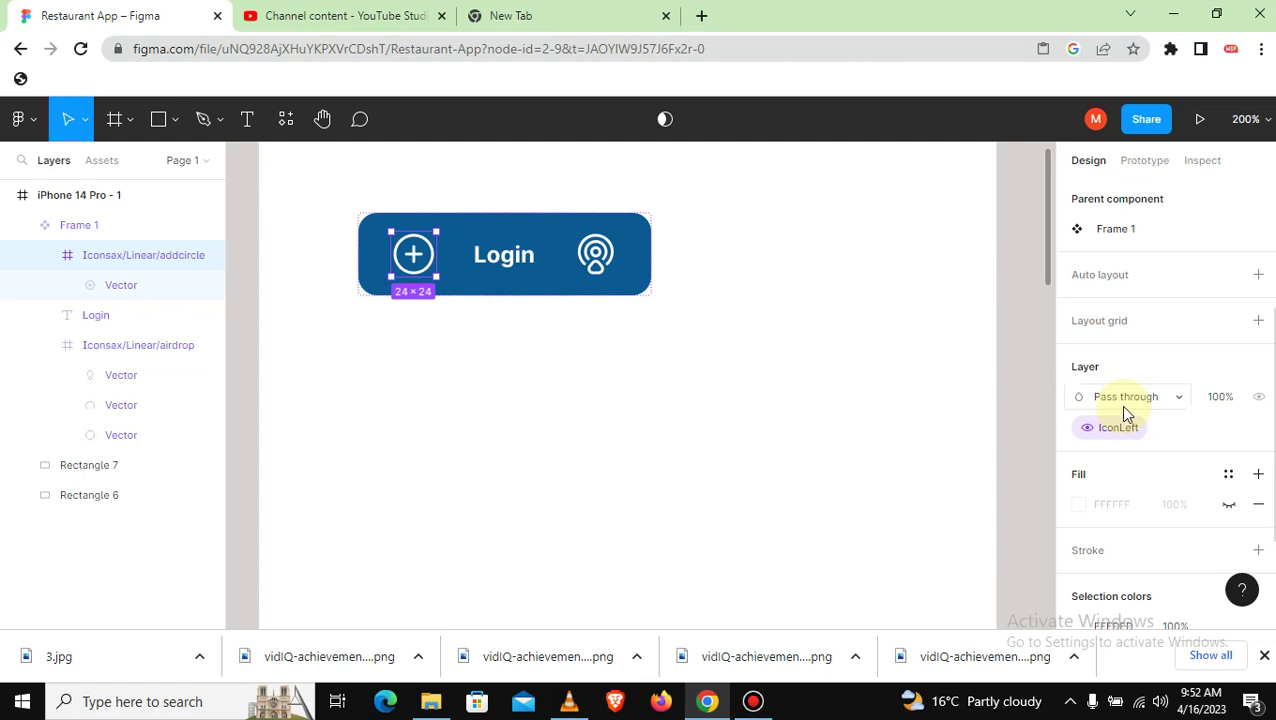
# Bind the right airdrop icon's layer visibility to the Iconright property
pyautogui.click(614, 248)
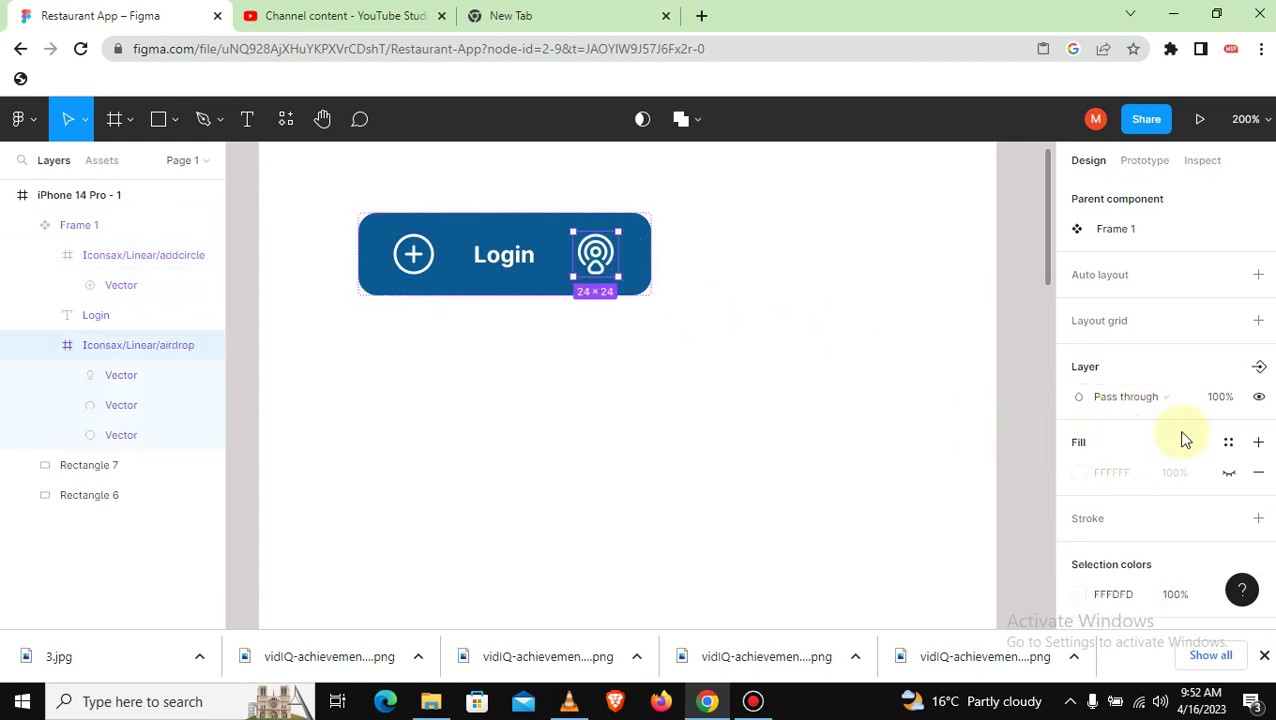
pyautogui.scroll(-2, 1160, 400)
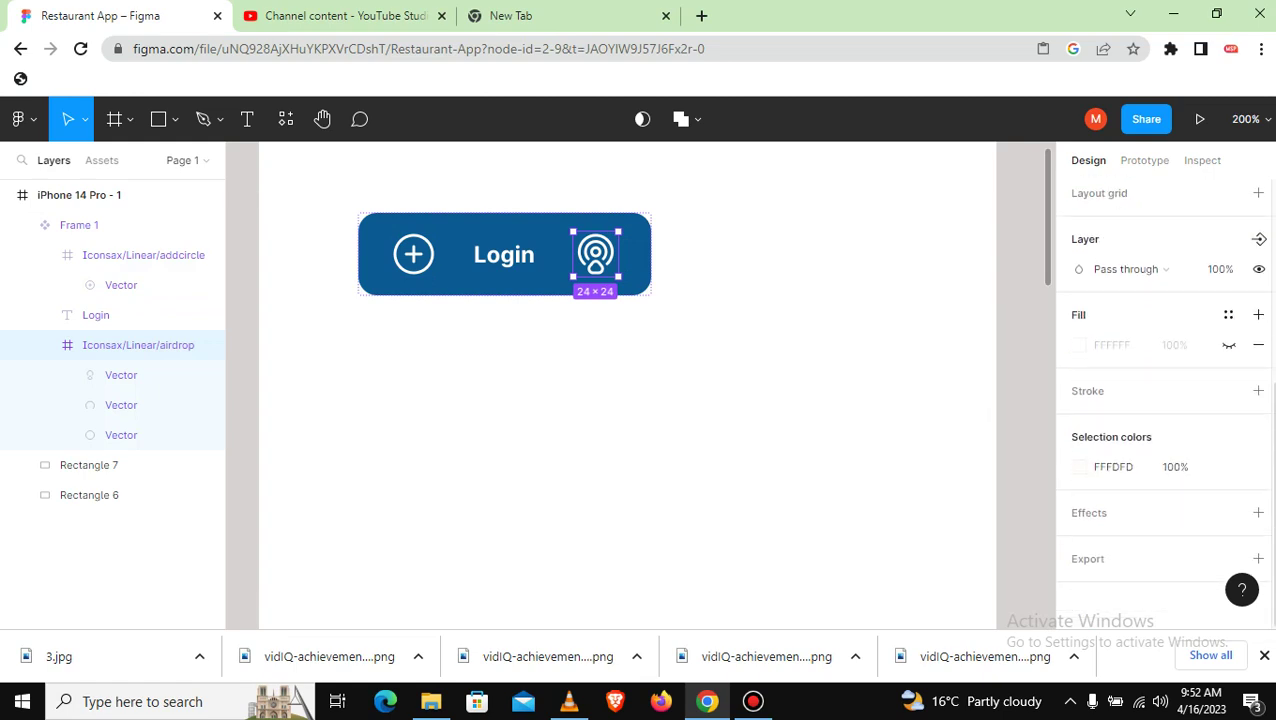
pyautogui.scroll(2, 1160, 400)
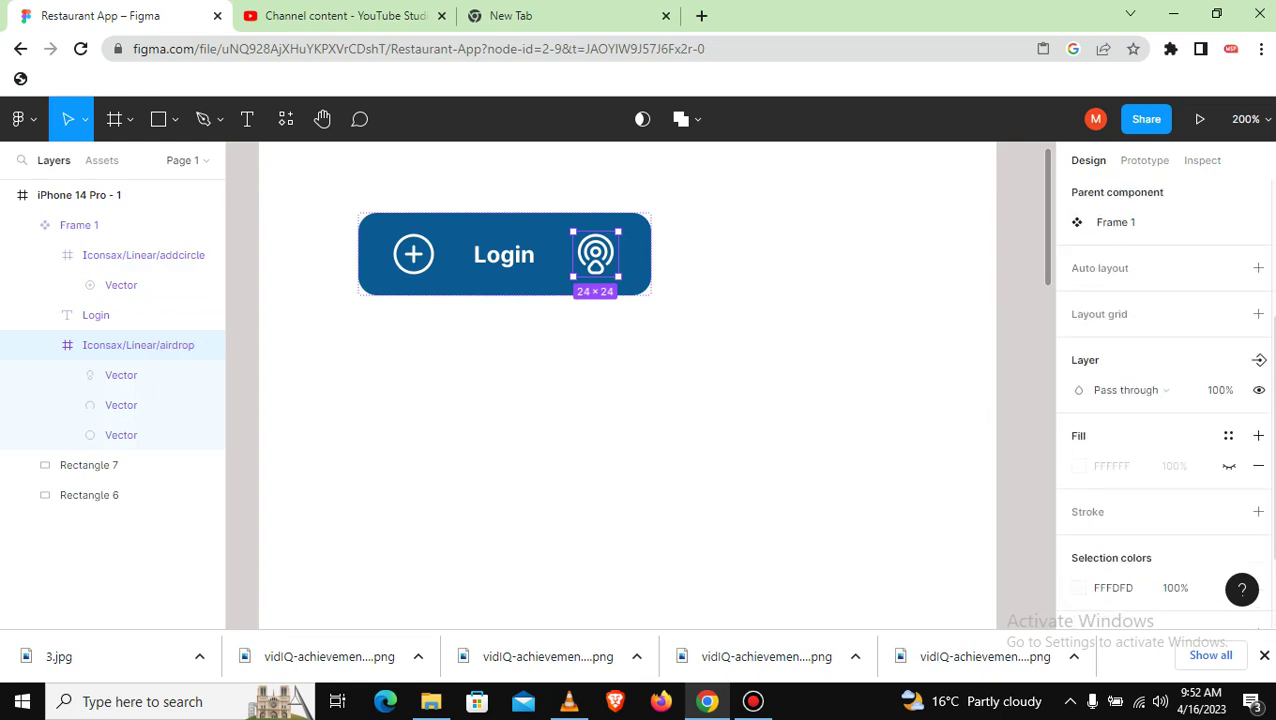
pyautogui.click(1260, 361)
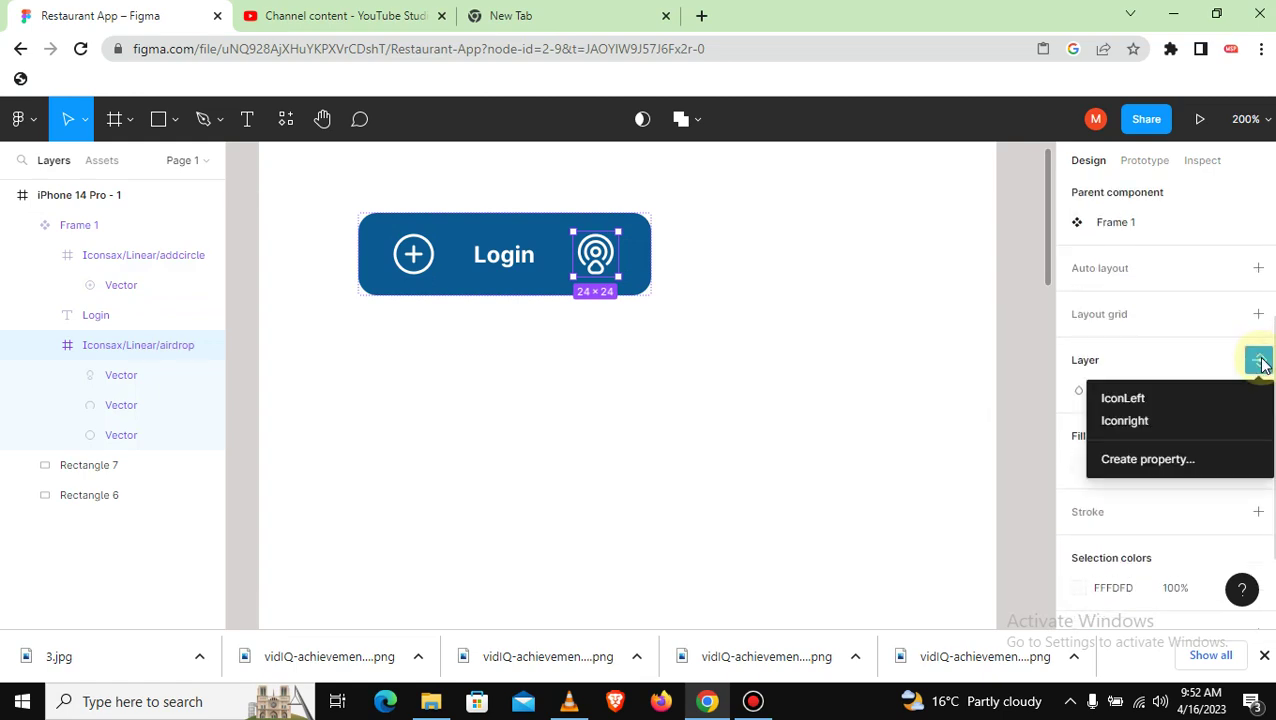
pyautogui.click(1107, 423)
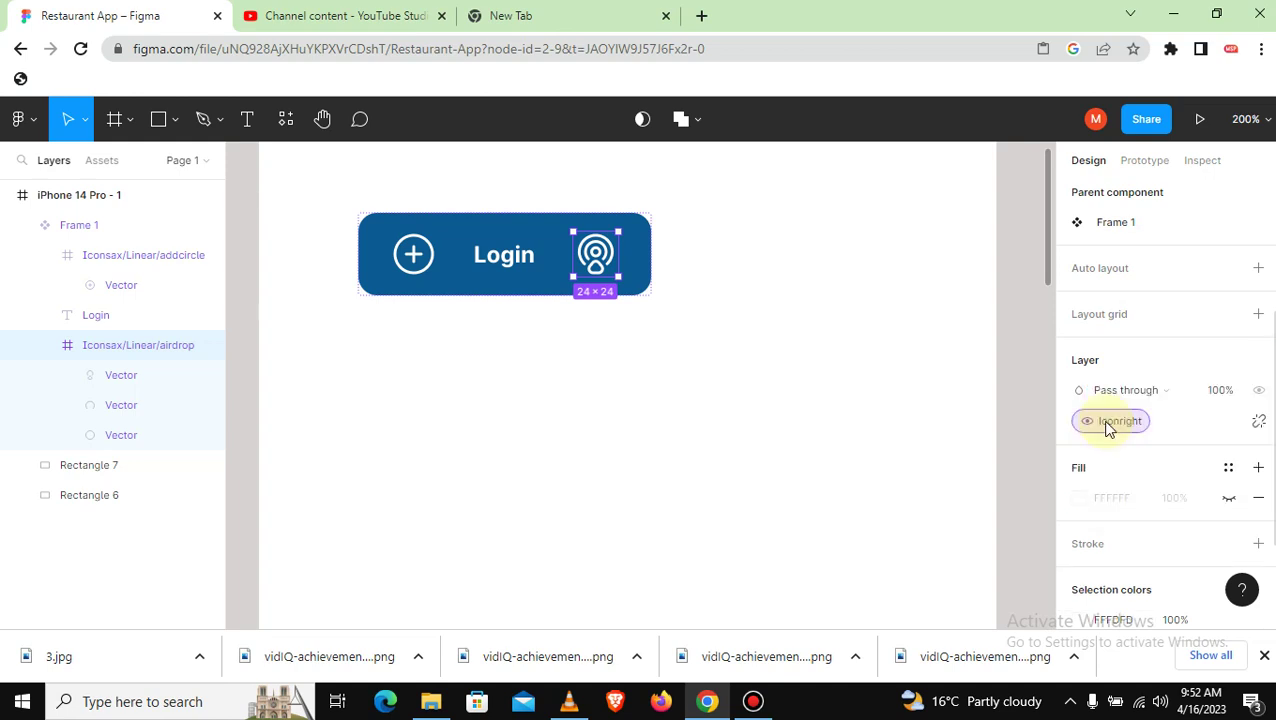
pyautogui.click(850, 366)
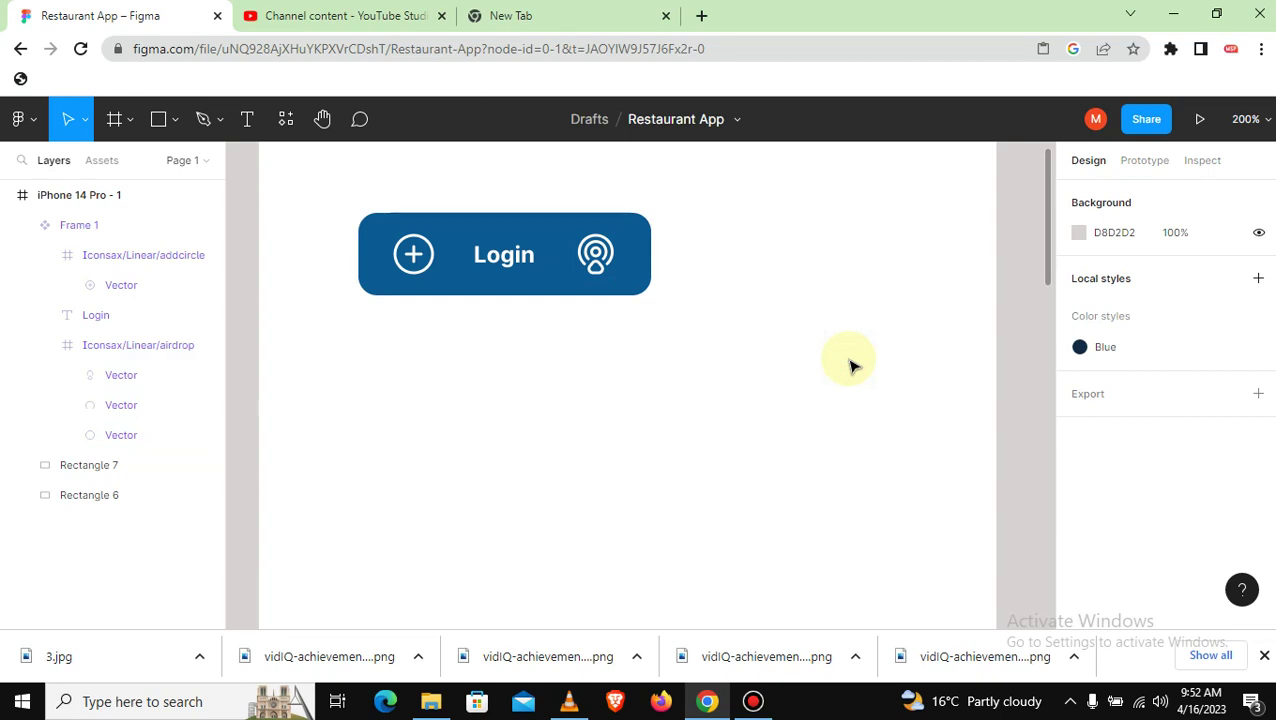
# Drag the Login component from Local components in Assets onto the canvas below the original
pyautogui.click(108, 163)
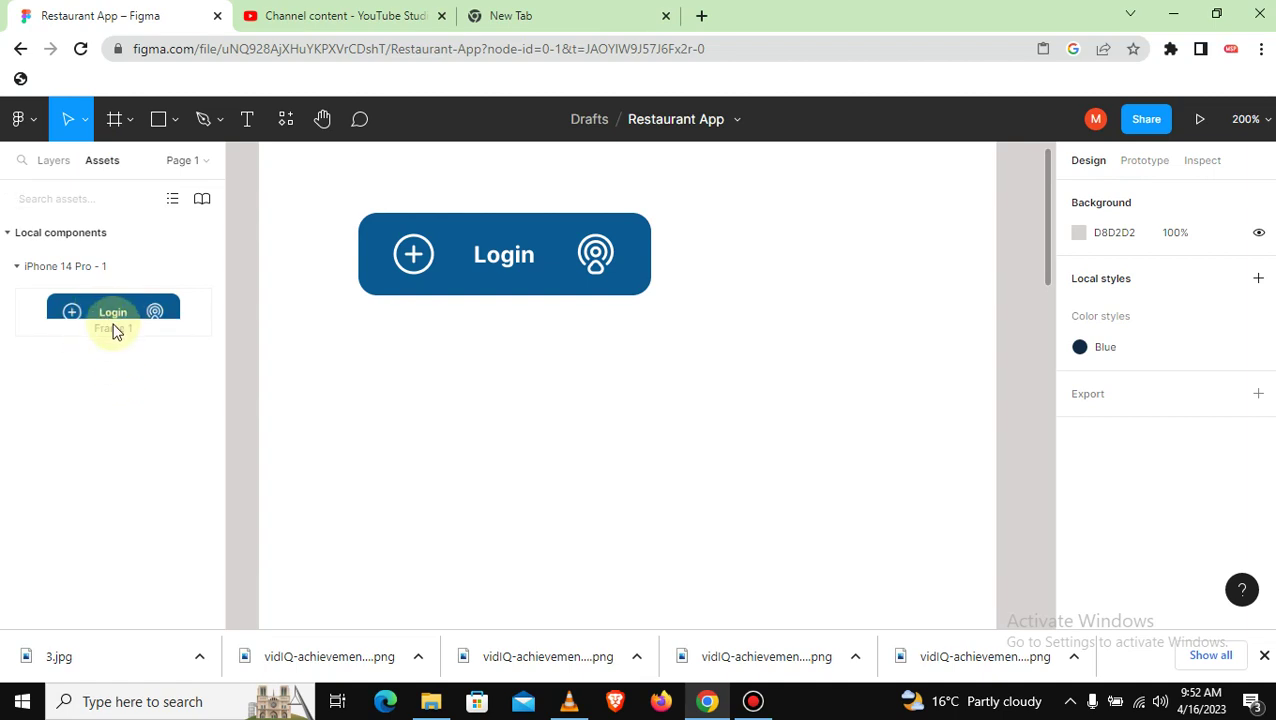
pyautogui.moveTo(113, 331); pyautogui.dragTo(464, 392)
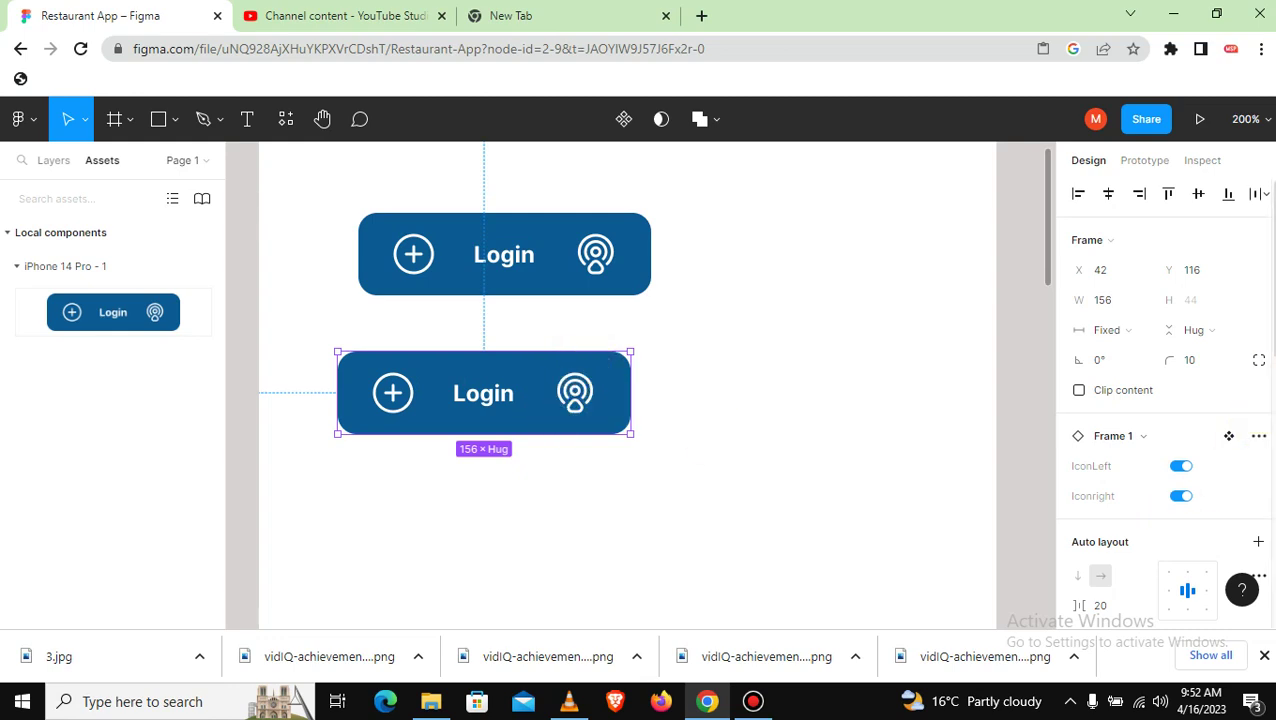
# Toggle IconLeft and Iconright on the instance, ending with both off so only 'Login' shows
pyautogui.scroll(-1, 1160, 480)
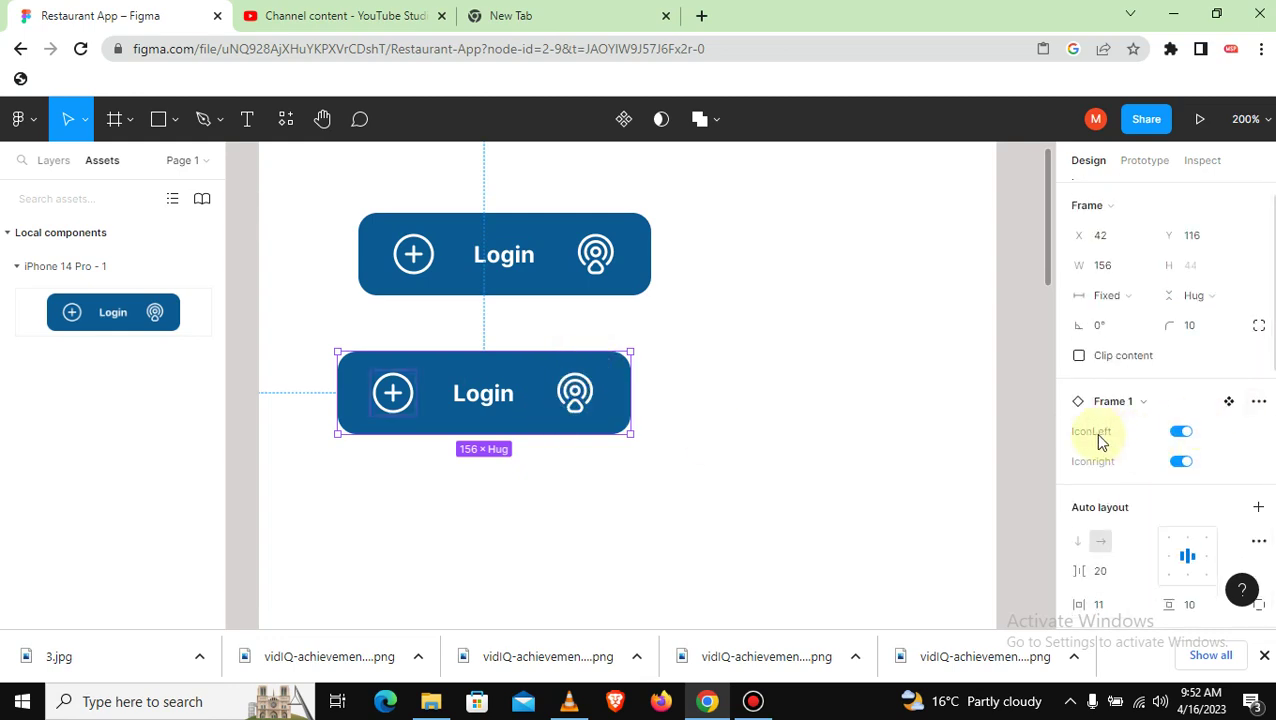
pyautogui.click(1184, 431)
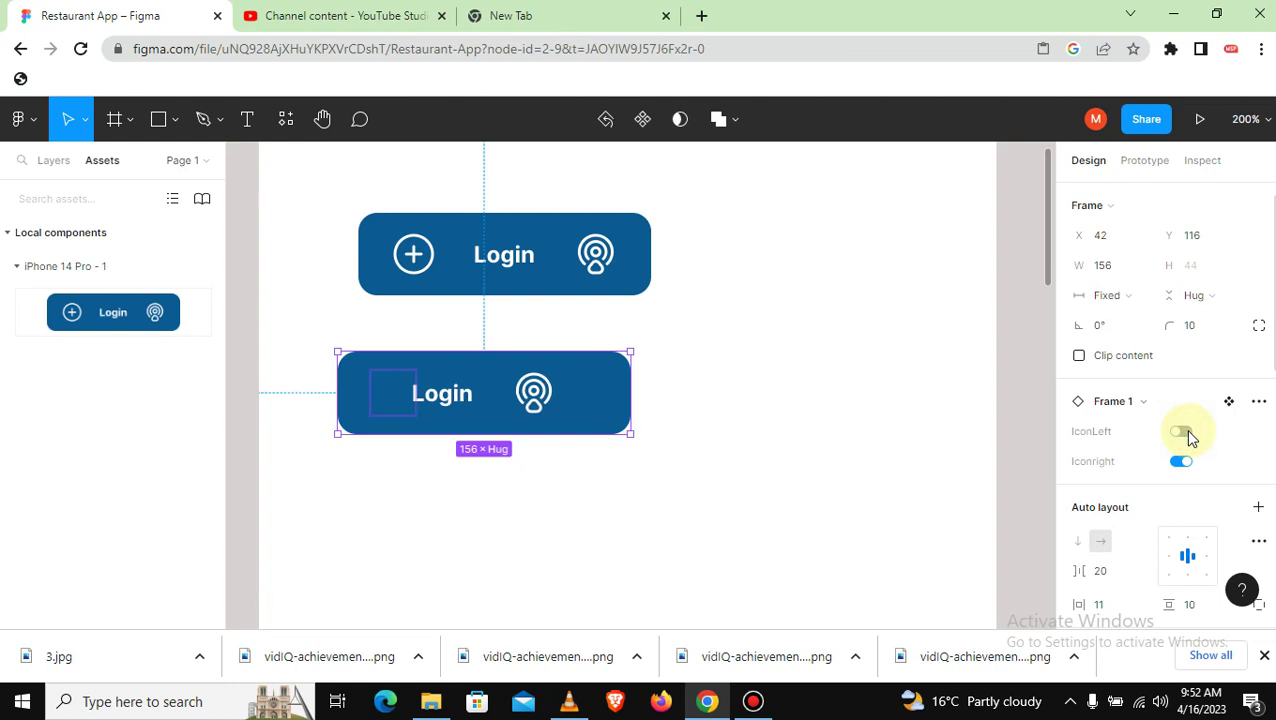
pyautogui.click(1182, 462)
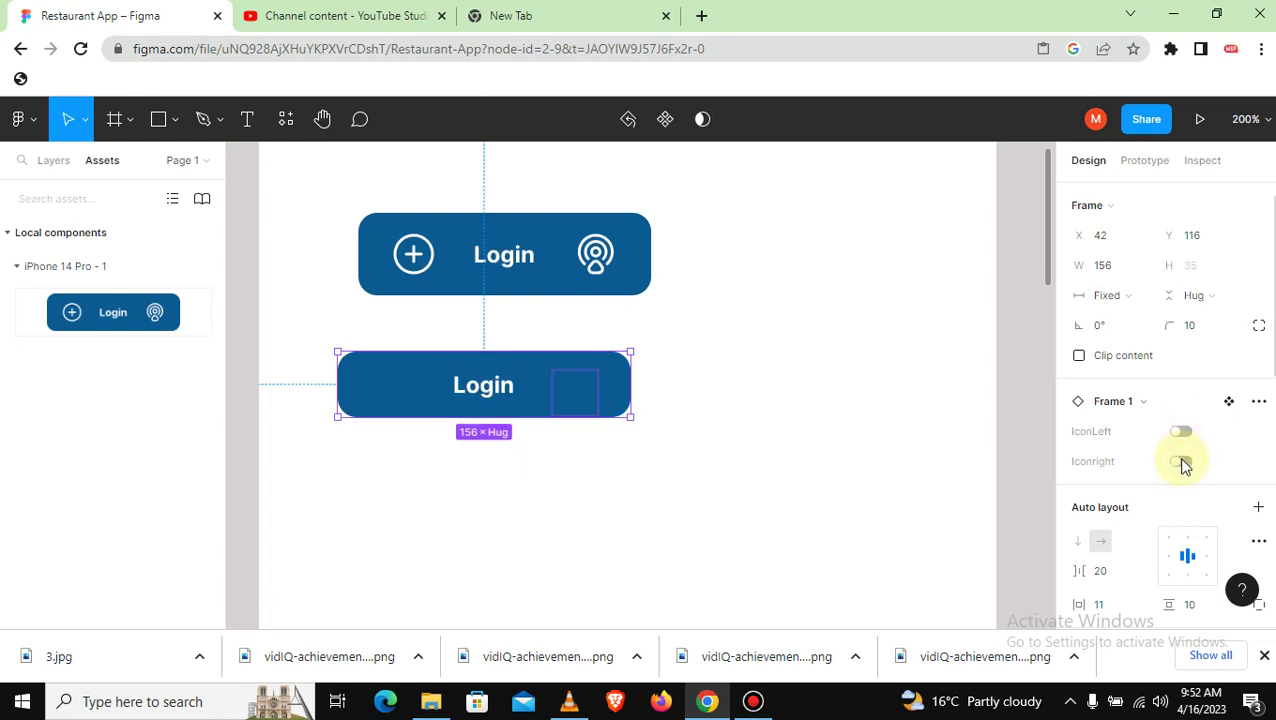
pyautogui.click(1182, 462)
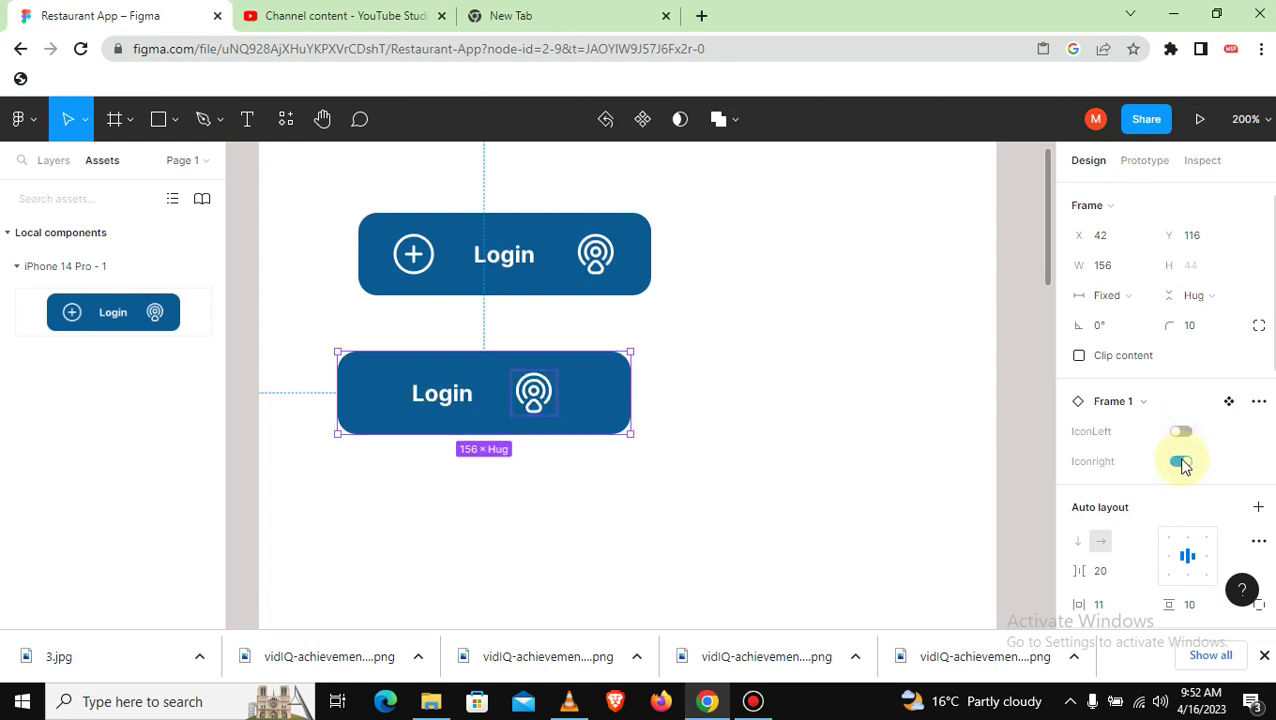
pyautogui.click(1181, 432)
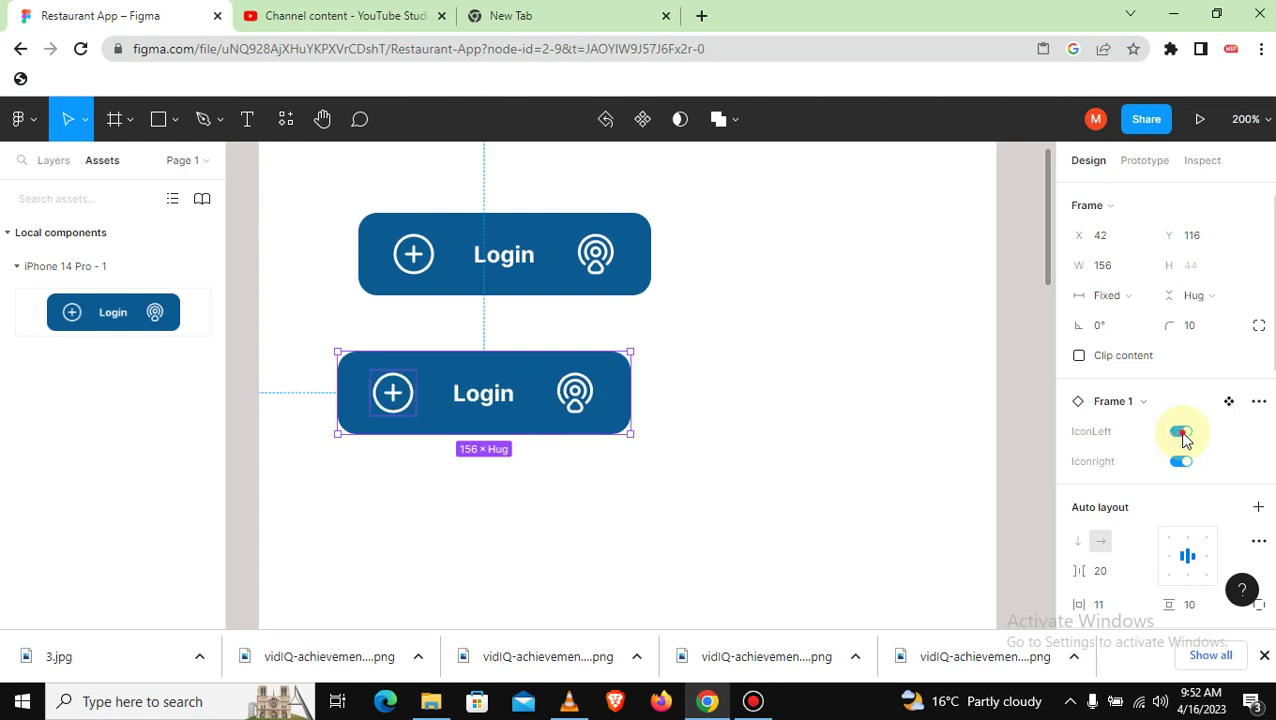
pyautogui.click(1181, 432)
pyautogui.click(1182, 461)
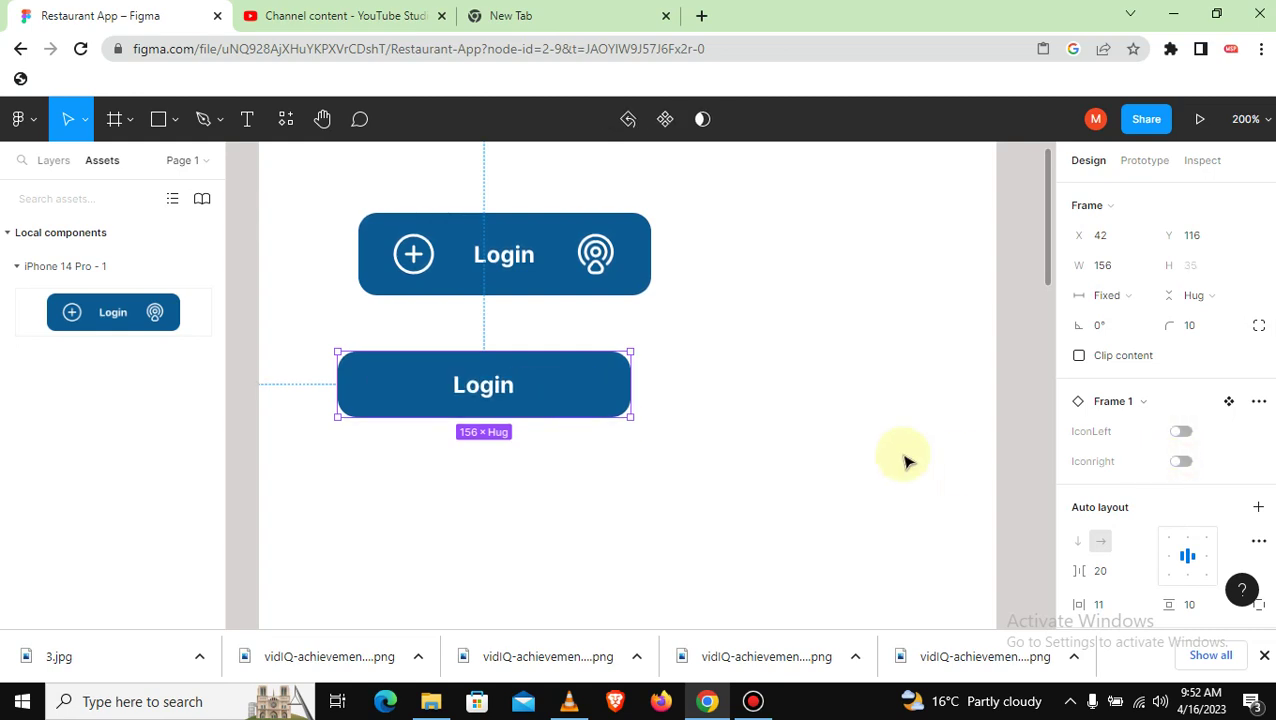